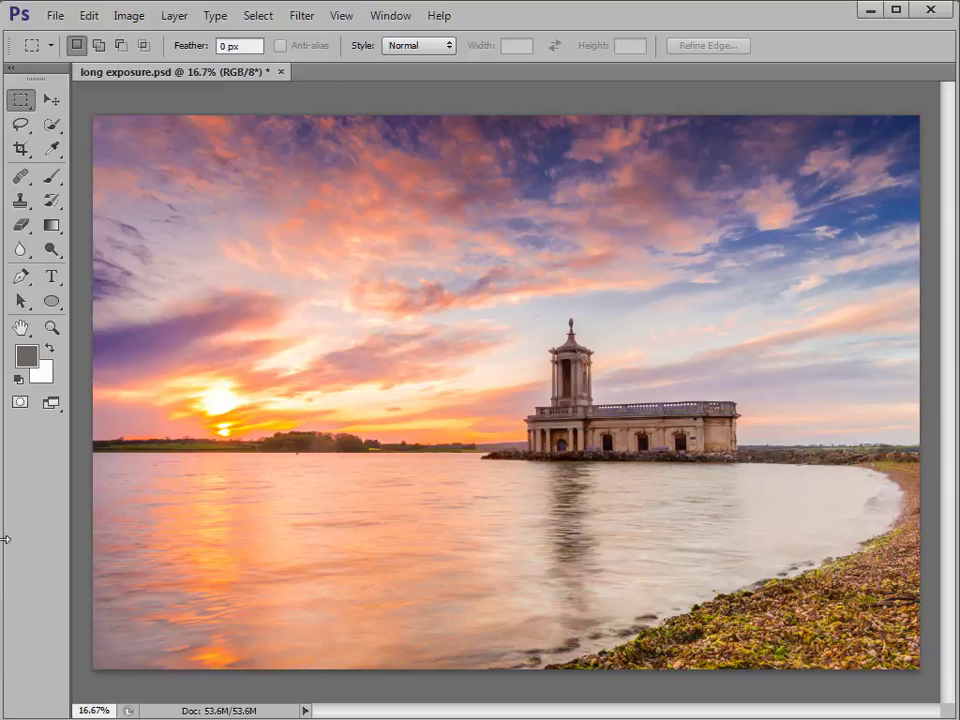
- Duplicate the background image onto a new layer and display the layer list below the building, clear of the sky
key("ctrl+j")
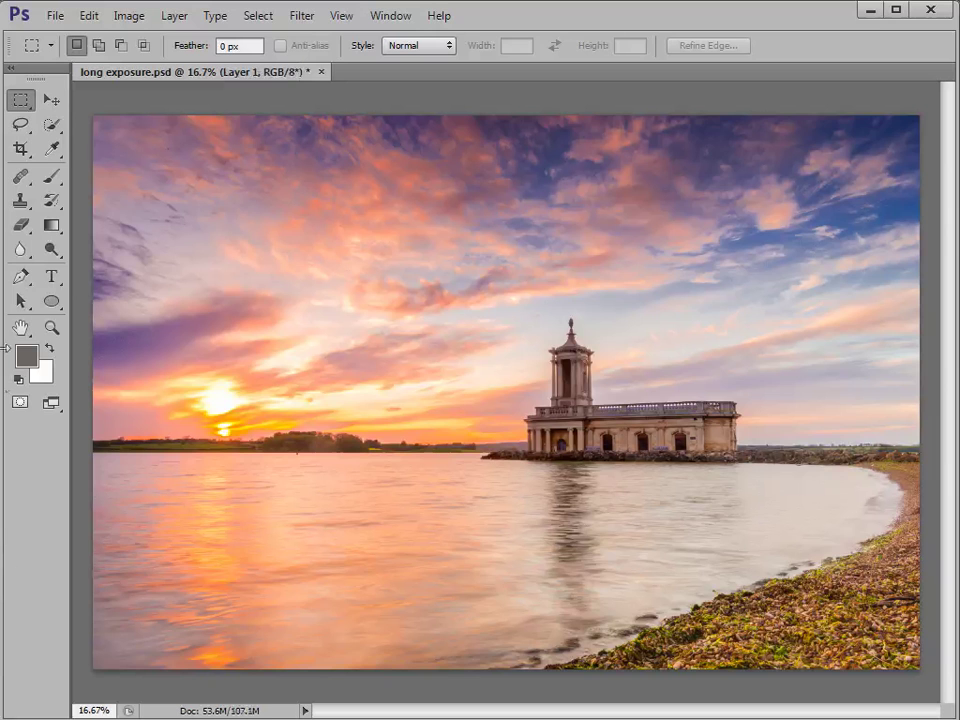
left_click(396, 18)
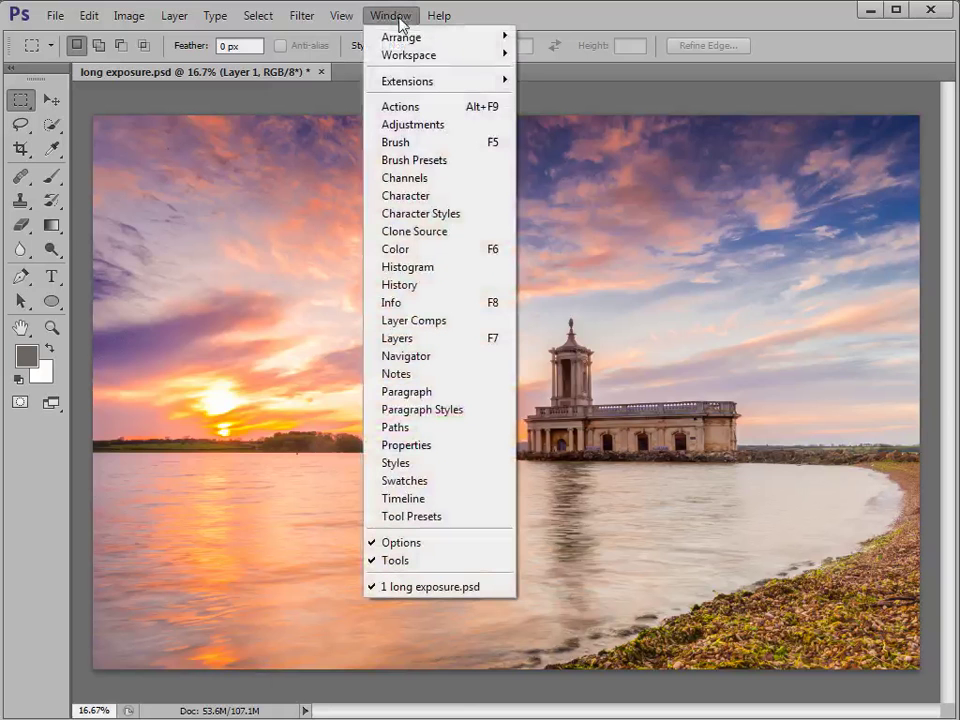
left_click(397, 338)
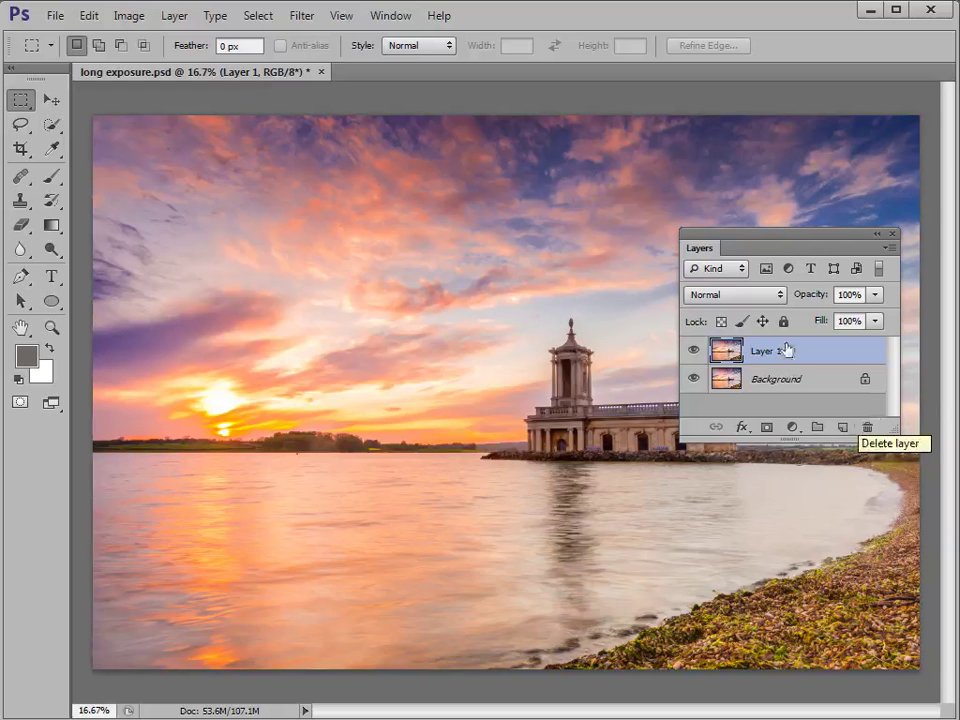
left_click_drag(778, 245, 686, 490)
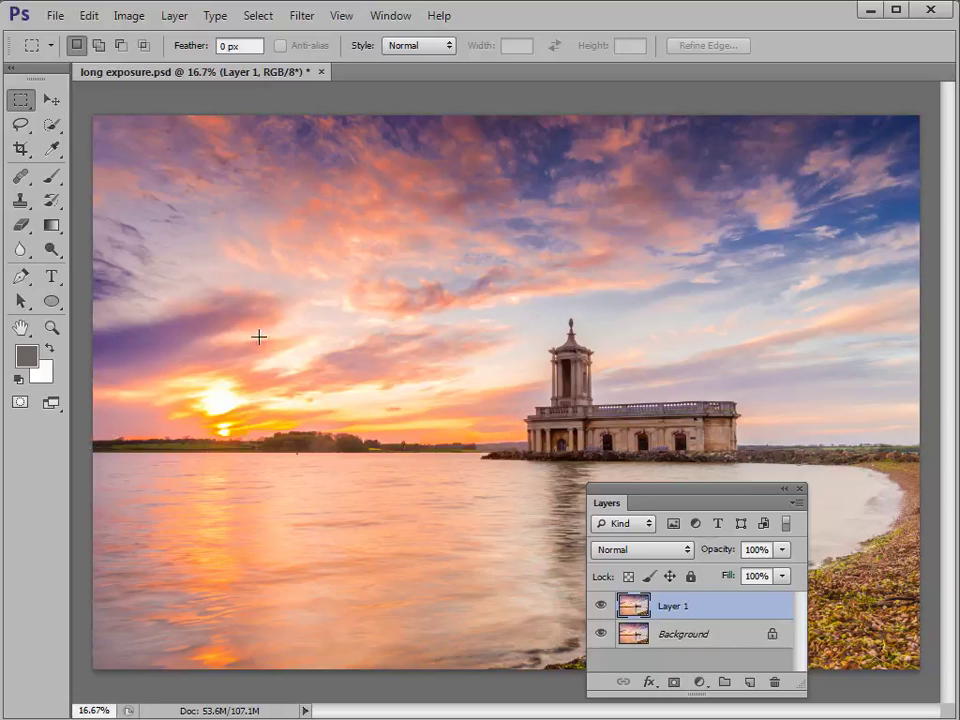
- Select the full horizon strip, including the distant trees, the building and the far shoreline, with the Quick Selection Tool
left_click(53, 131)
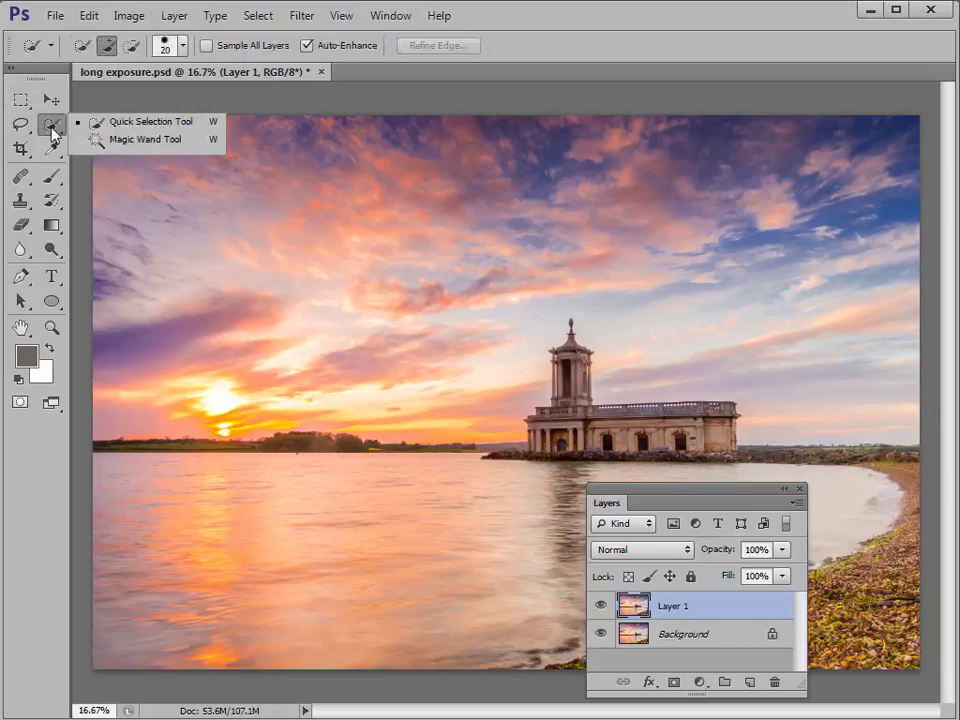
left_click(53, 131)
right_click(51, 125)
left_click(157, 122)
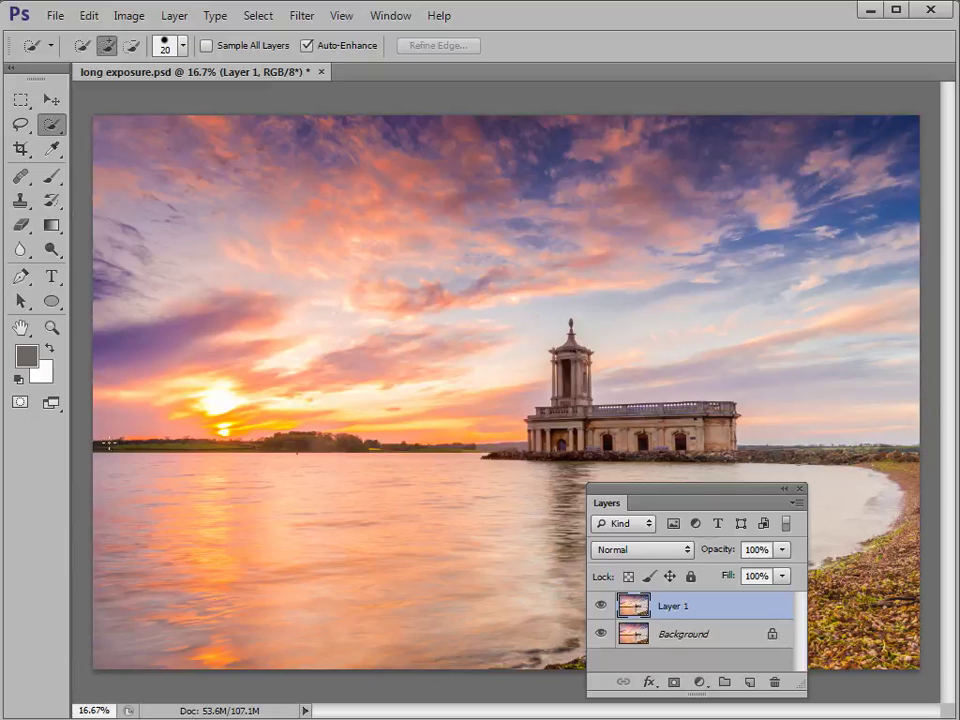
mouse_move(104, 446)
left_mouse_down()
mouse_move(570, 442)
mouse_move(560, 415)
mouse_move(568, 332)
mouse_move(578, 385)
mouse_move(605, 415)
mouse_move(718, 420)
mouse_move(740, 445)
left_mouse_up()
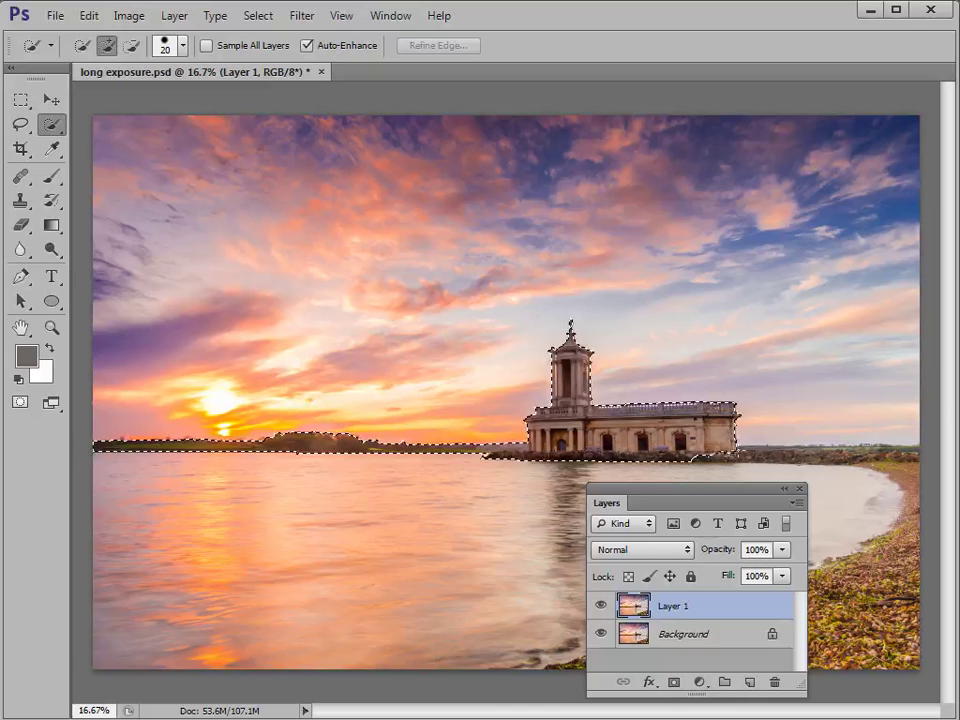
left_click_drag(740, 448, 912, 455)
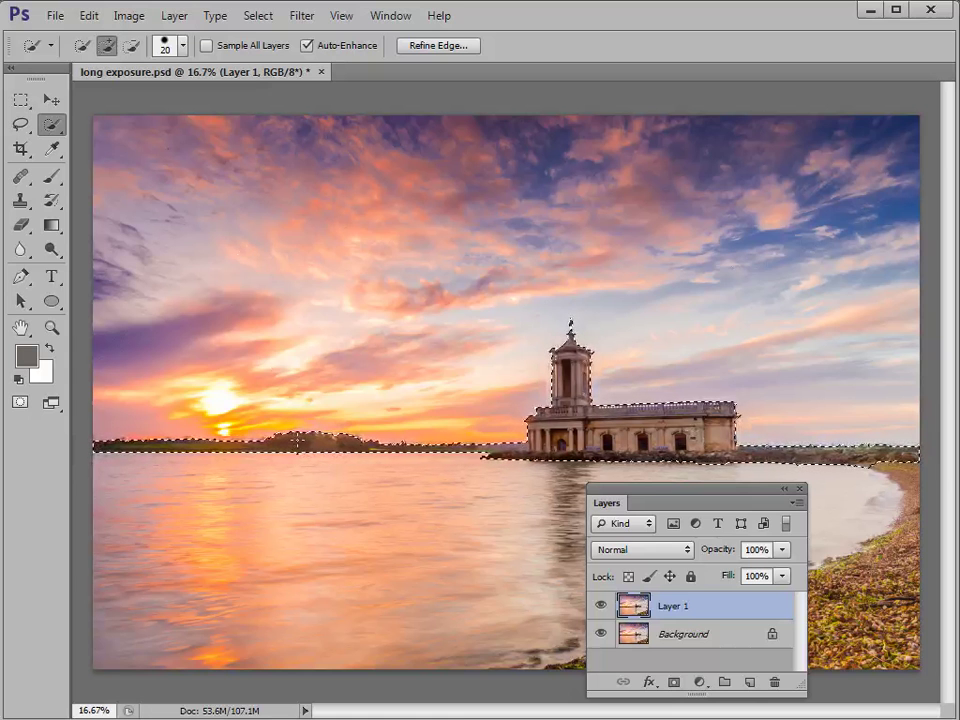
- Invert the selection and copy the sky, water and foreground onto a new layer
left_click(262, 15)
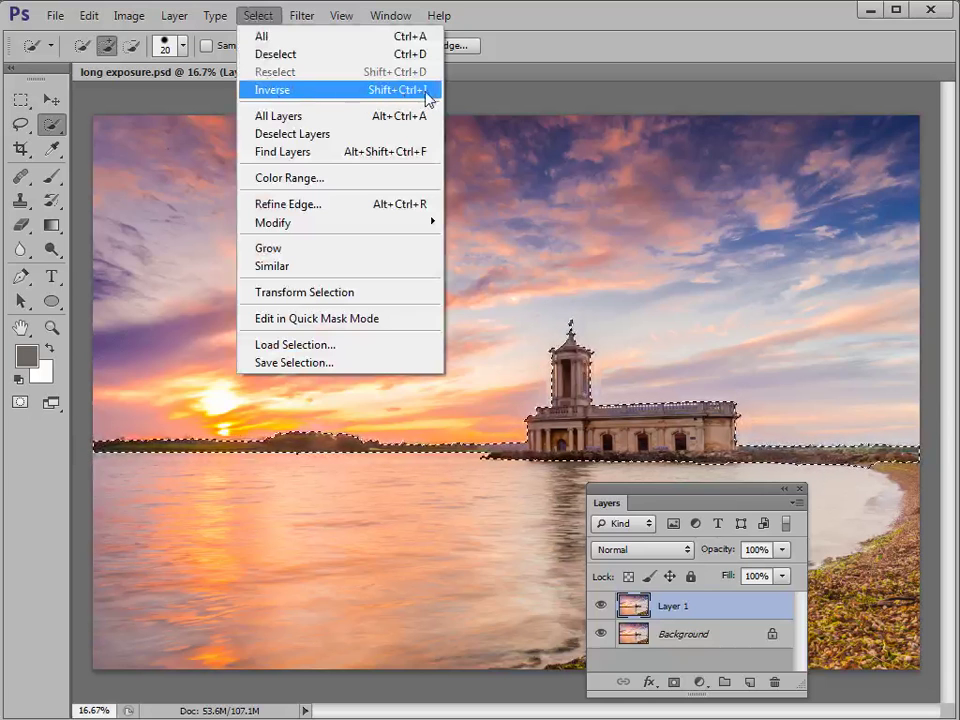
left_click(315, 90)
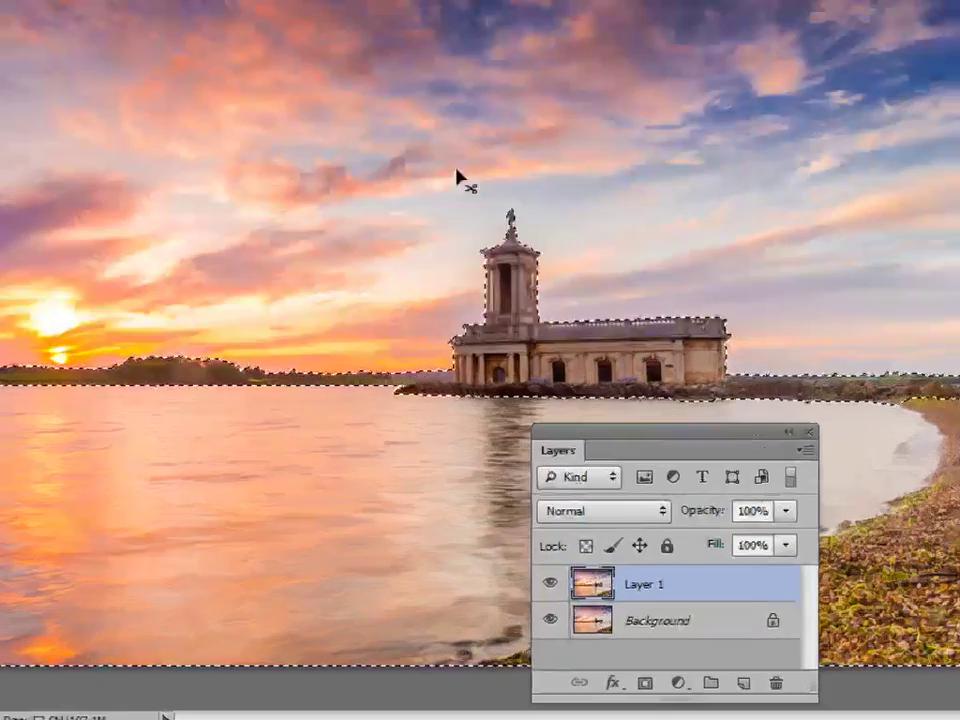
key("ctrl+j")
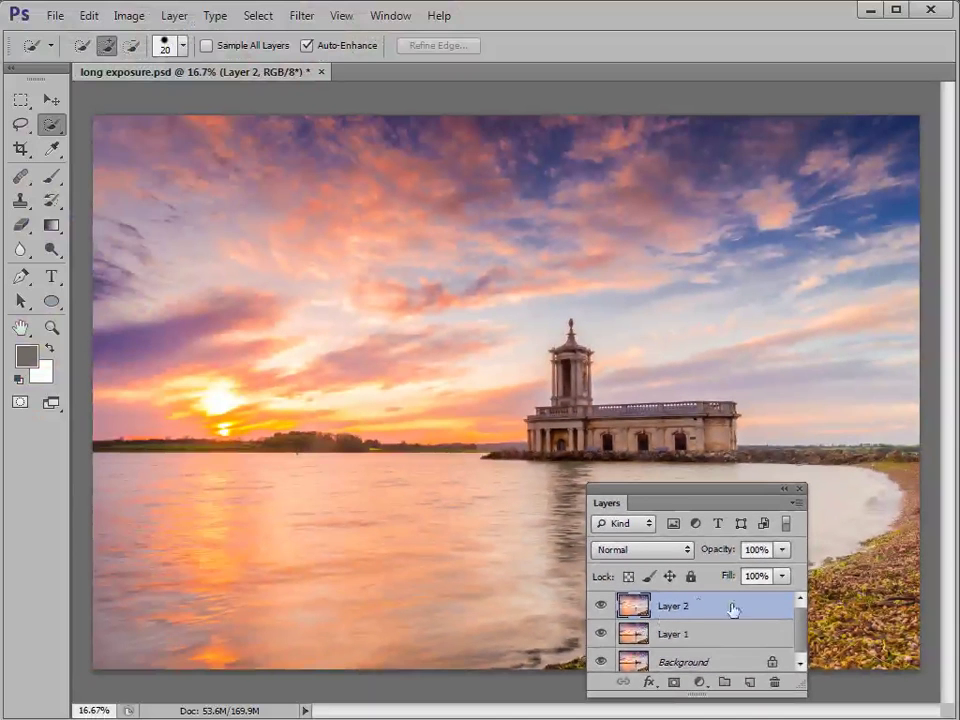
- Apply a Radial Blur twice to Layer 2 using the Zoom method, amount 17 and Good quality, with the blur centre on the sun
left_click(302, 15)
mouse_move(322, 212)
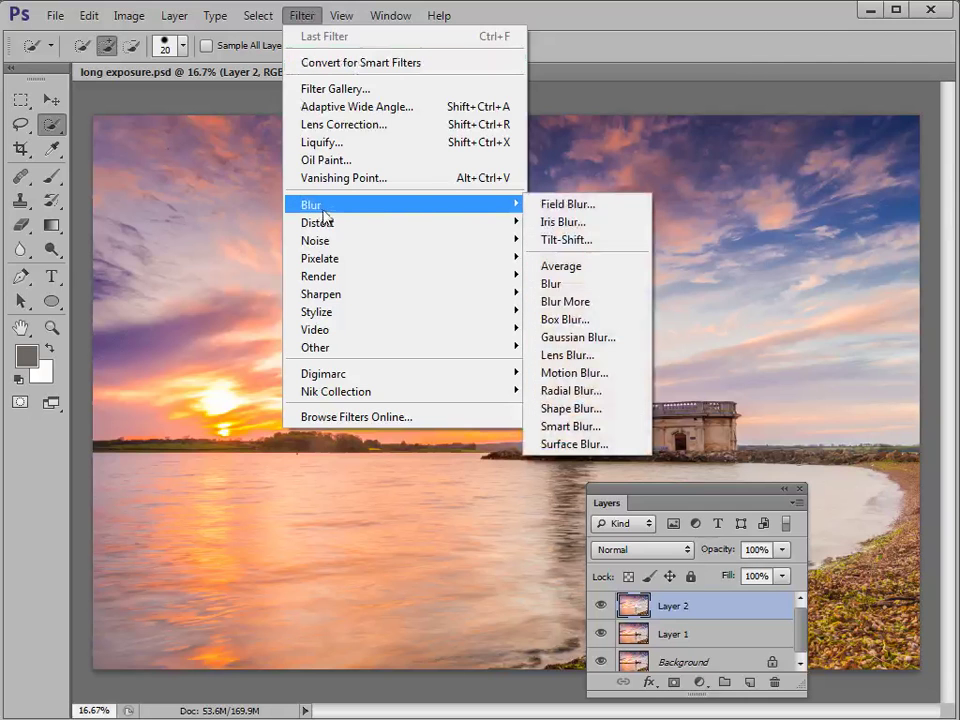
left_click(578, 394)
left_click_drag(718, 343, 204, 412)
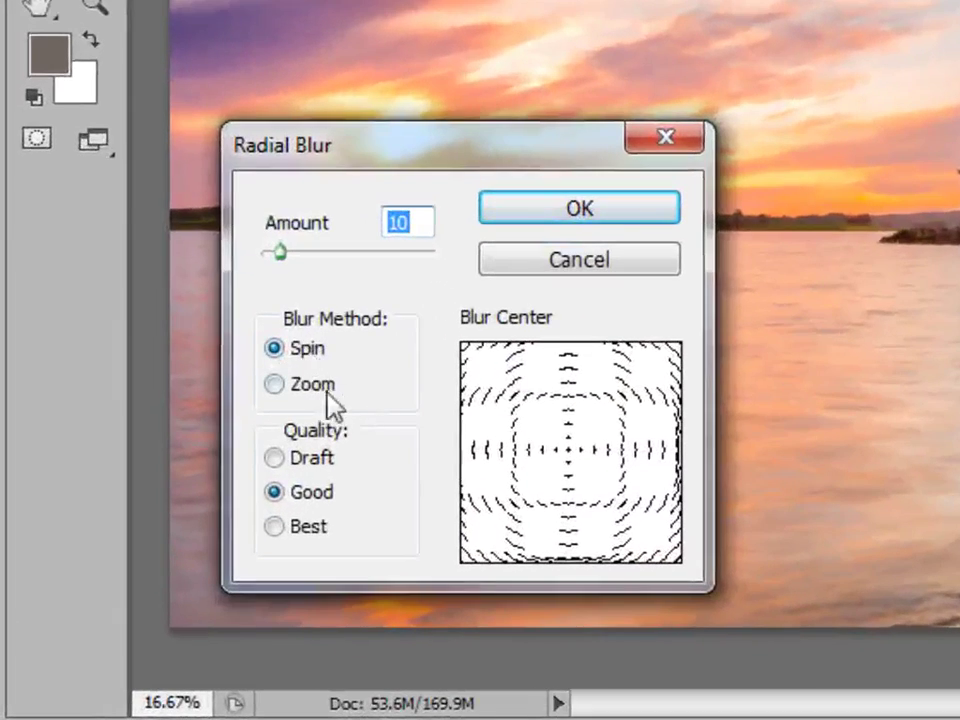
left_click(273, 386)
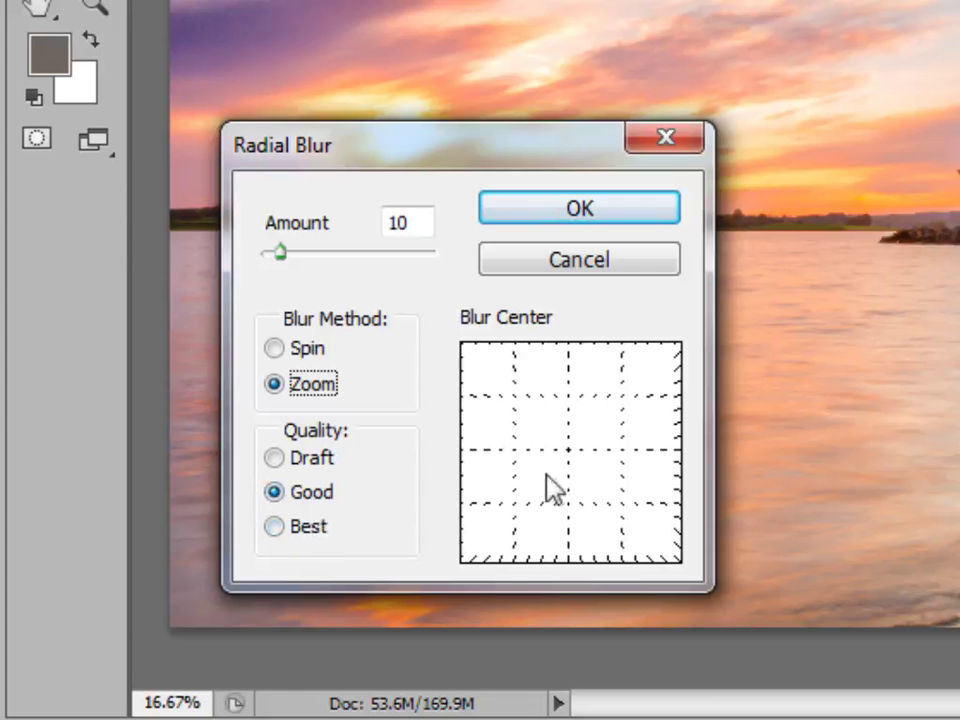
left_click_drag(283, 256, 300, 257)
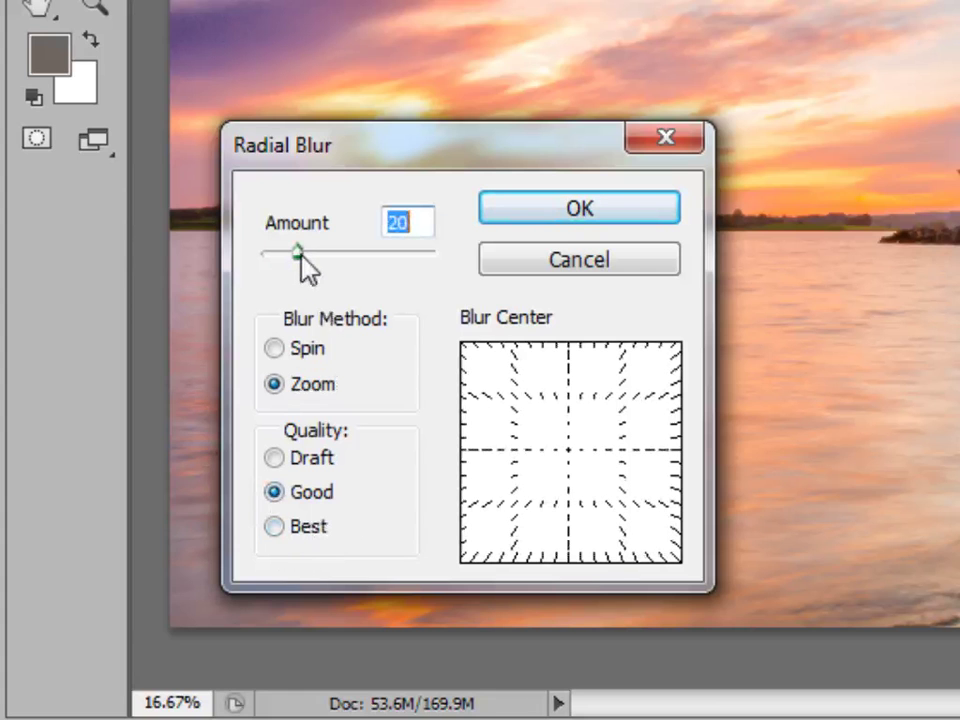
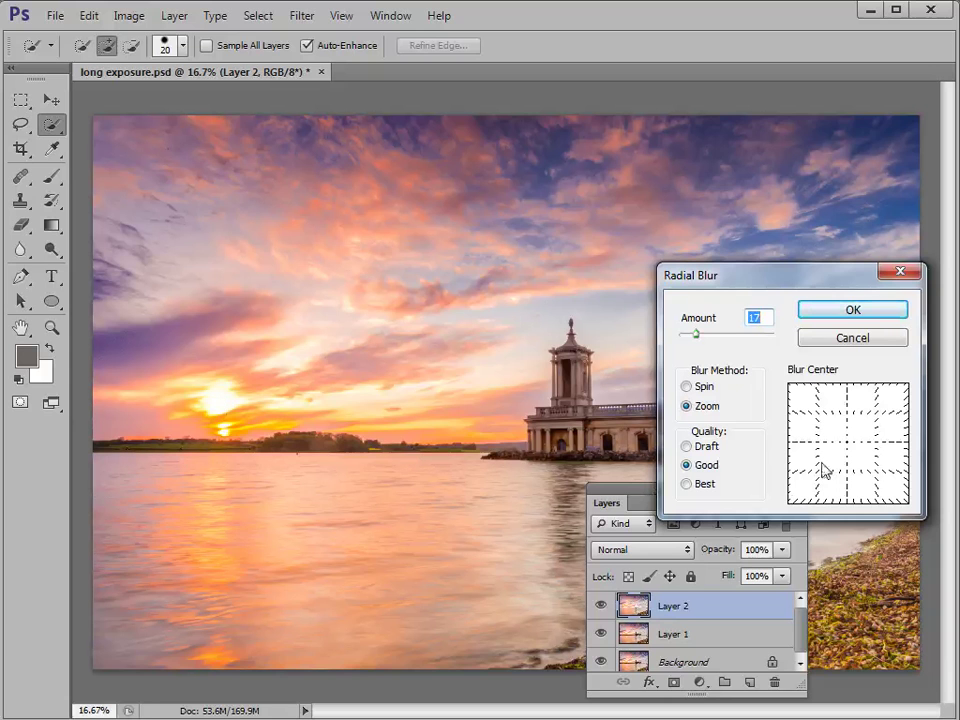
left_click_drag(842, 452, 807, 458)
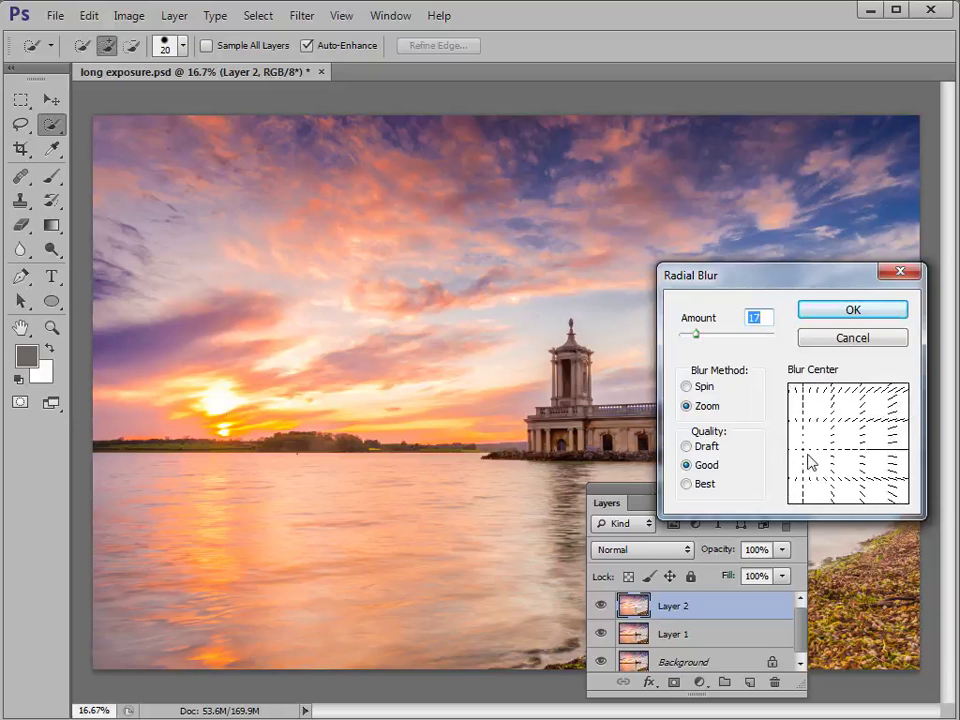
left_click(864, 312)
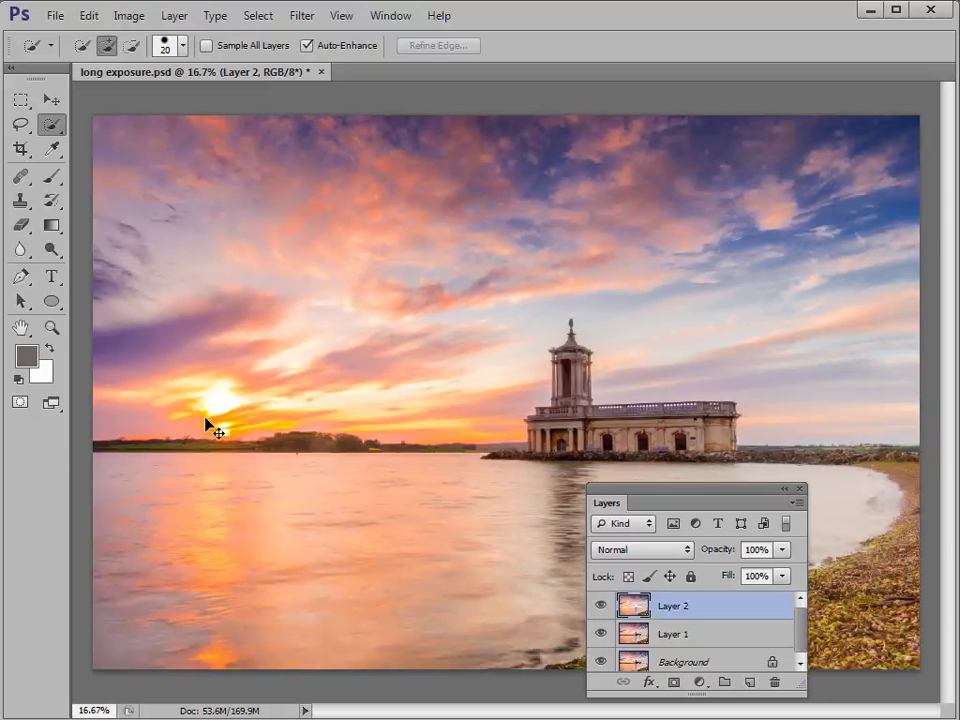
key("ctrl+alt+f")
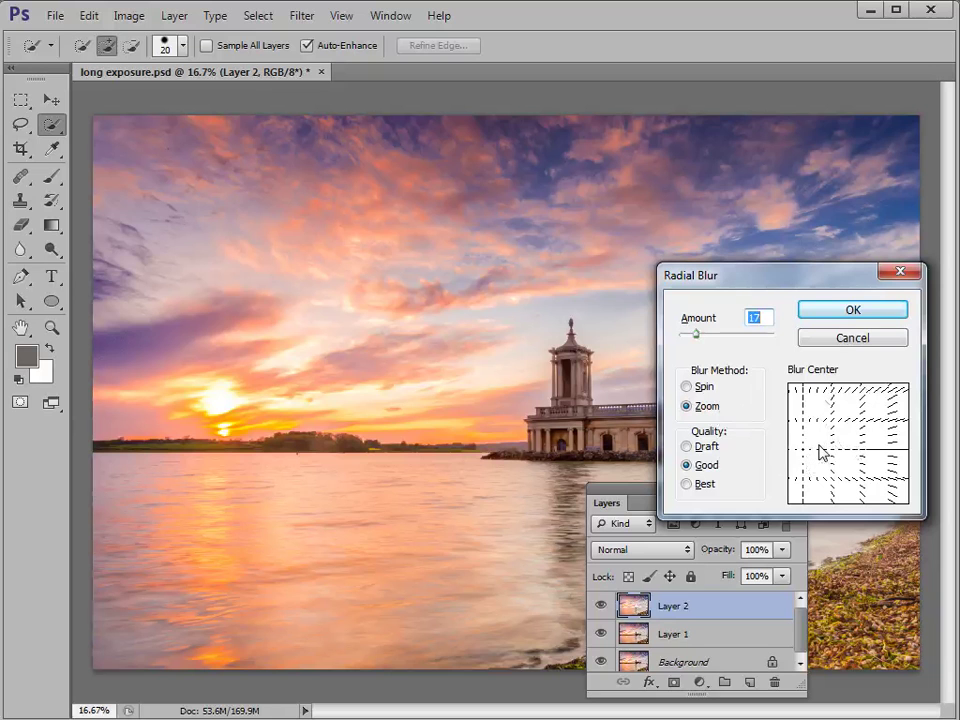
left_click(838, 311)
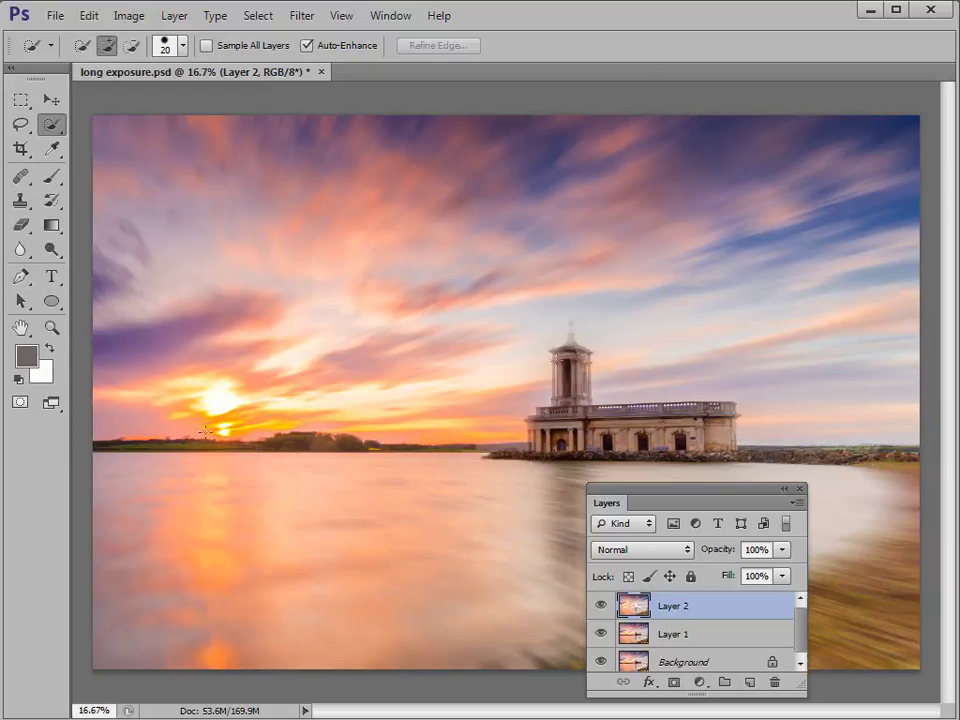
- Add a layer mask to Layer 2 while inspecting the building's faded tower up close
left_click(51, 327)
left_click_drag(522, 347, 656, 469)
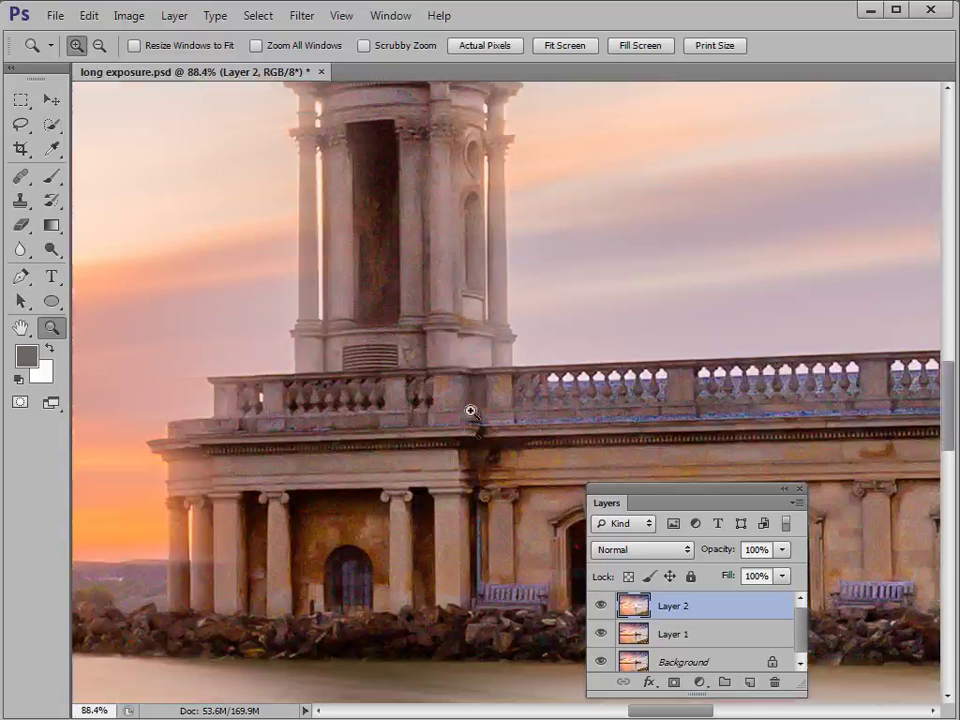
left_click_drag(375, 205, 459, 501)
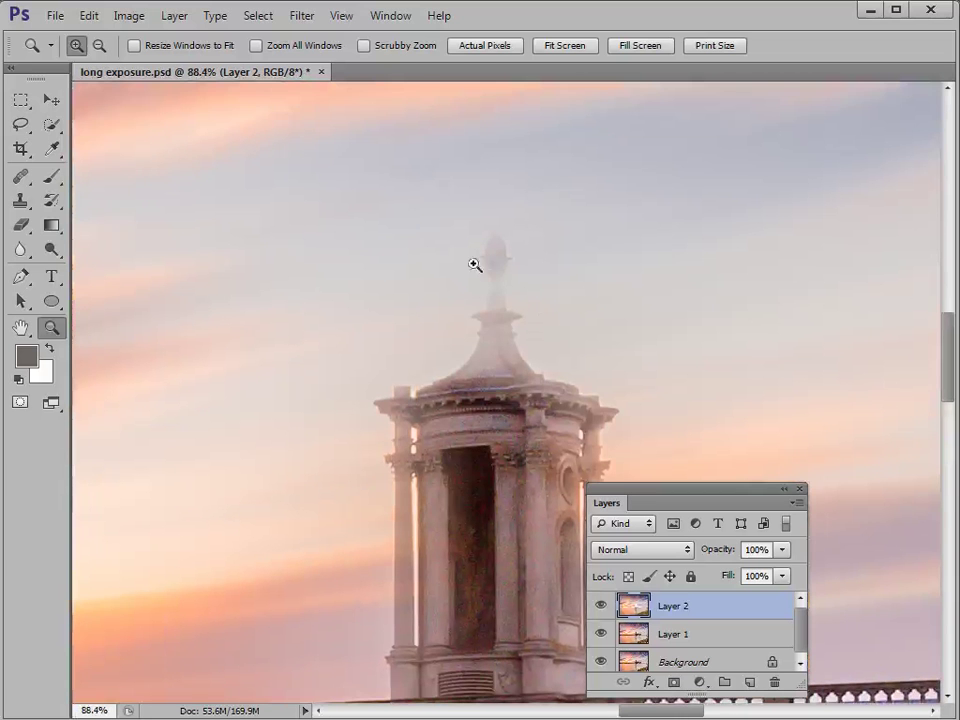
left_click_drag(506, 557, 508, 510)
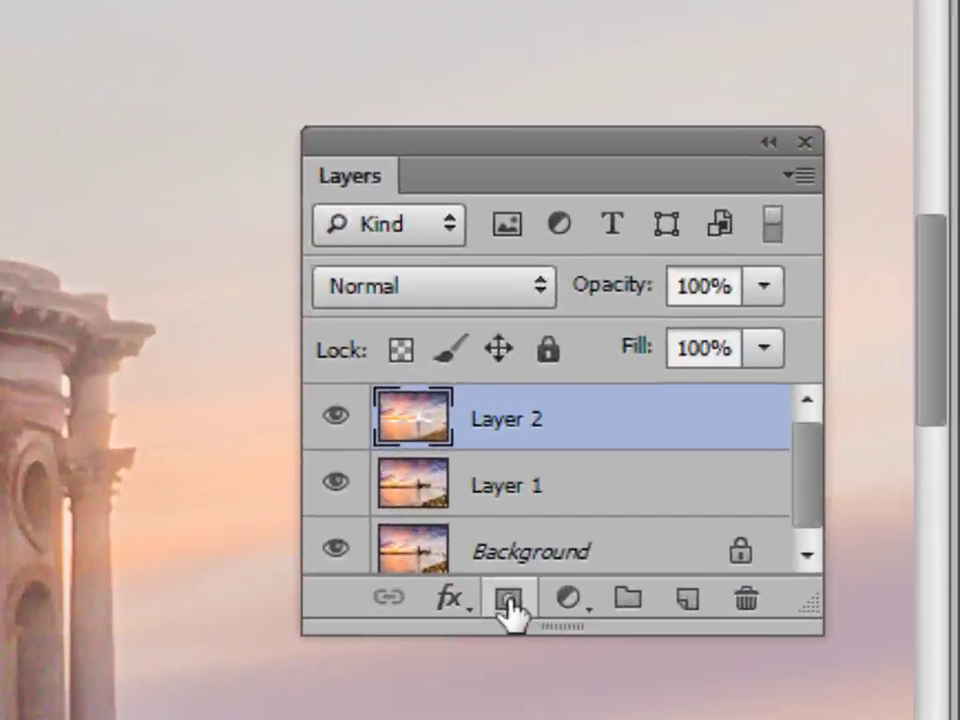
left_click(509, 600)
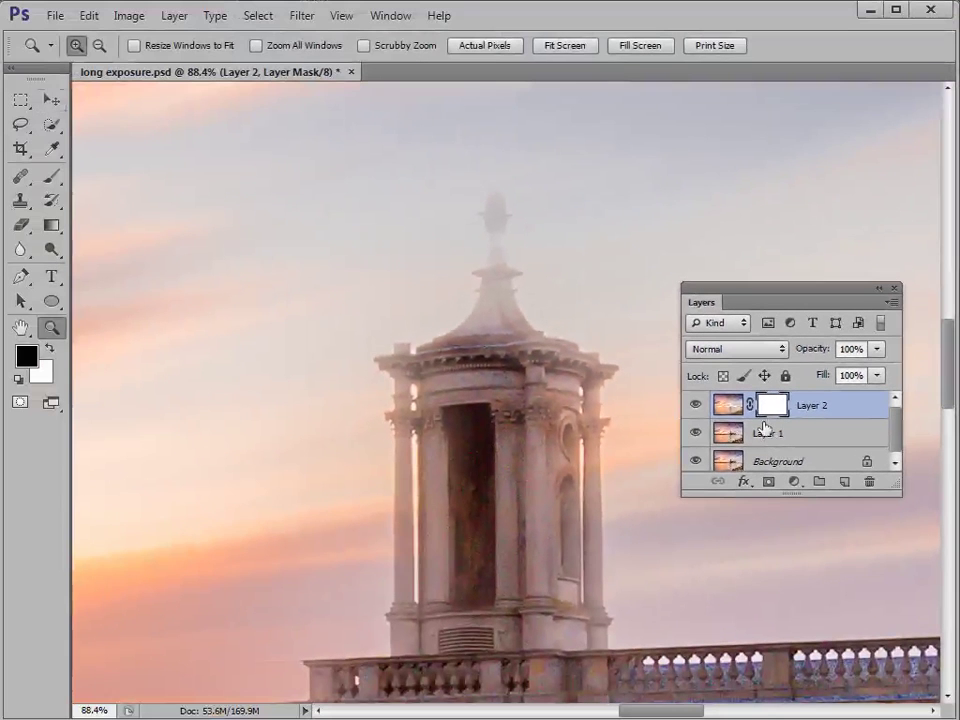
- Prepare the Brush tool with black as the foreground colour, a tip enlarged to about 90 px and 100% opacity
left_click(52, 176)
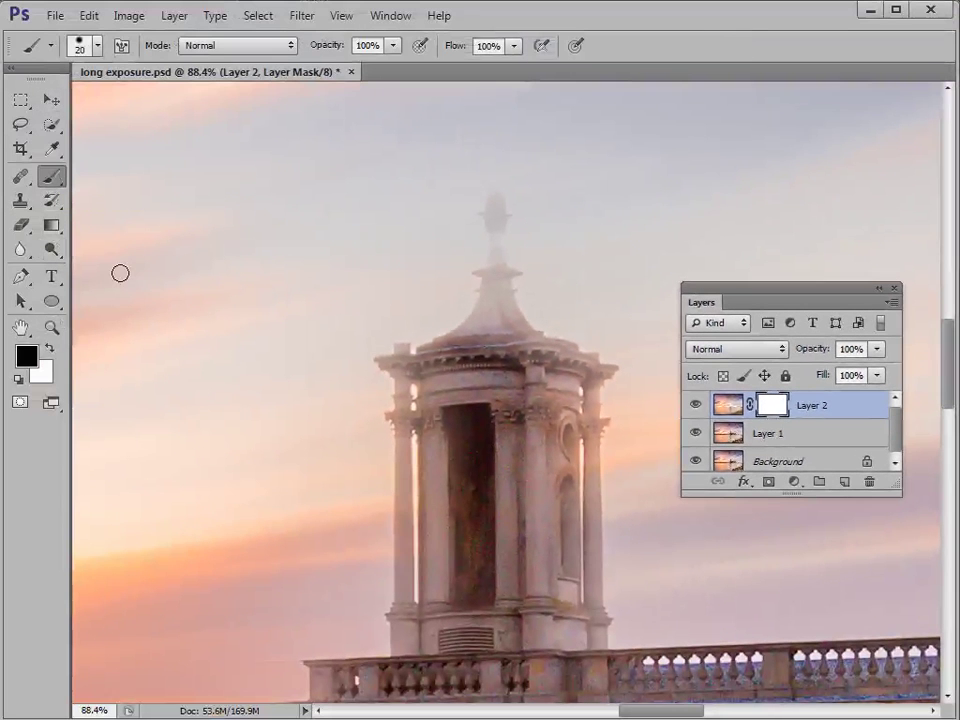
key("x")
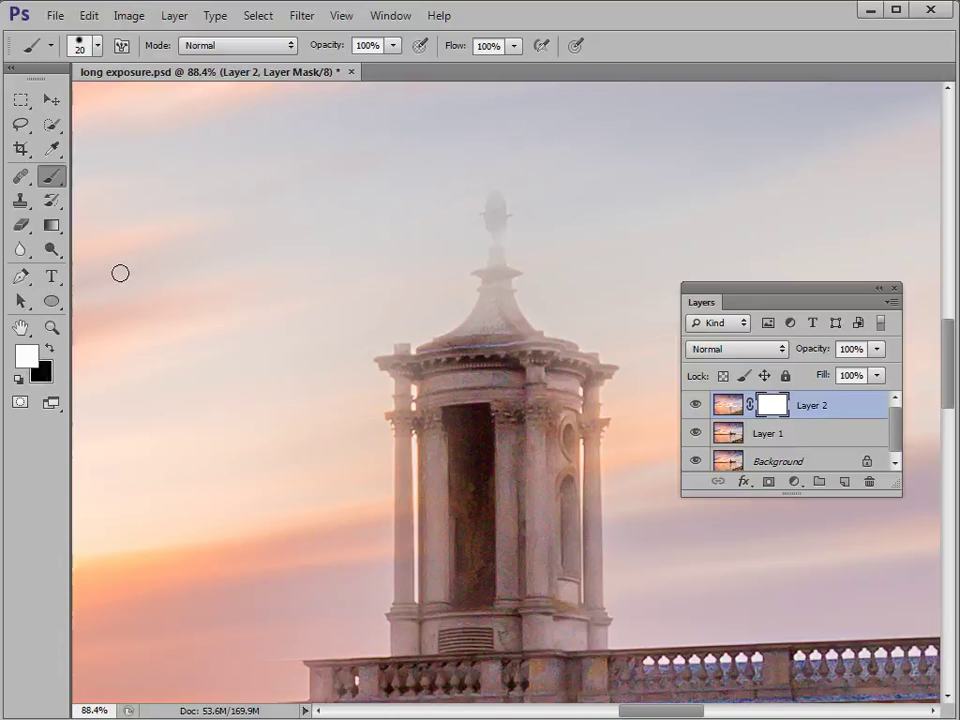
key("x")
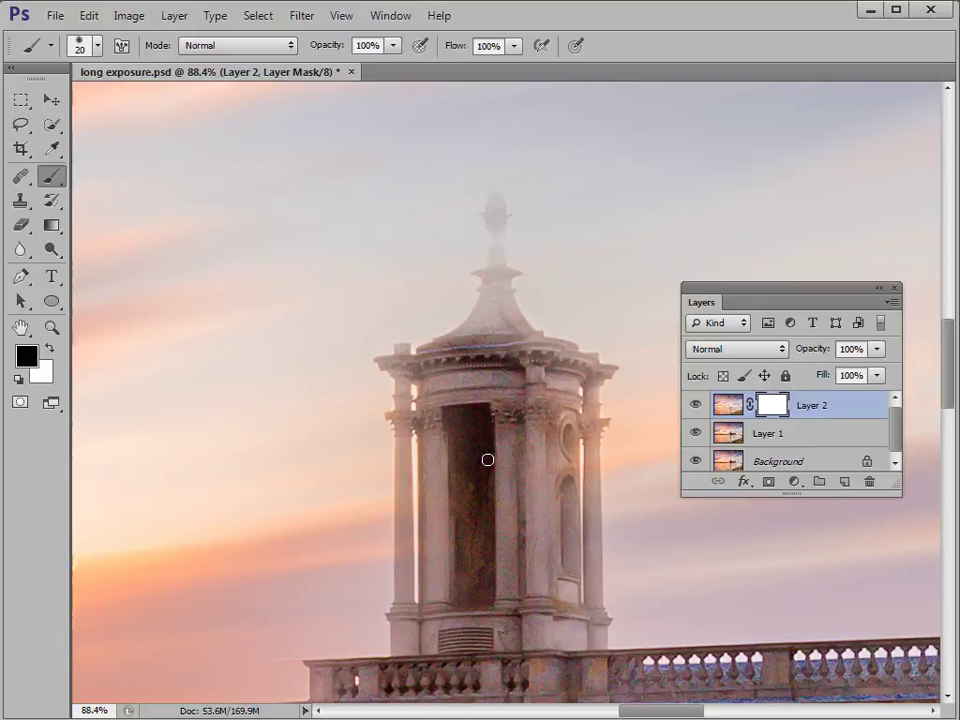
key("bracketright")
key("bracketright")
key("bracketright")
key("bracketright")
key("bracketright")
key("bracketright")
key("bracketright")
key("bracketright")
key("bracketright")
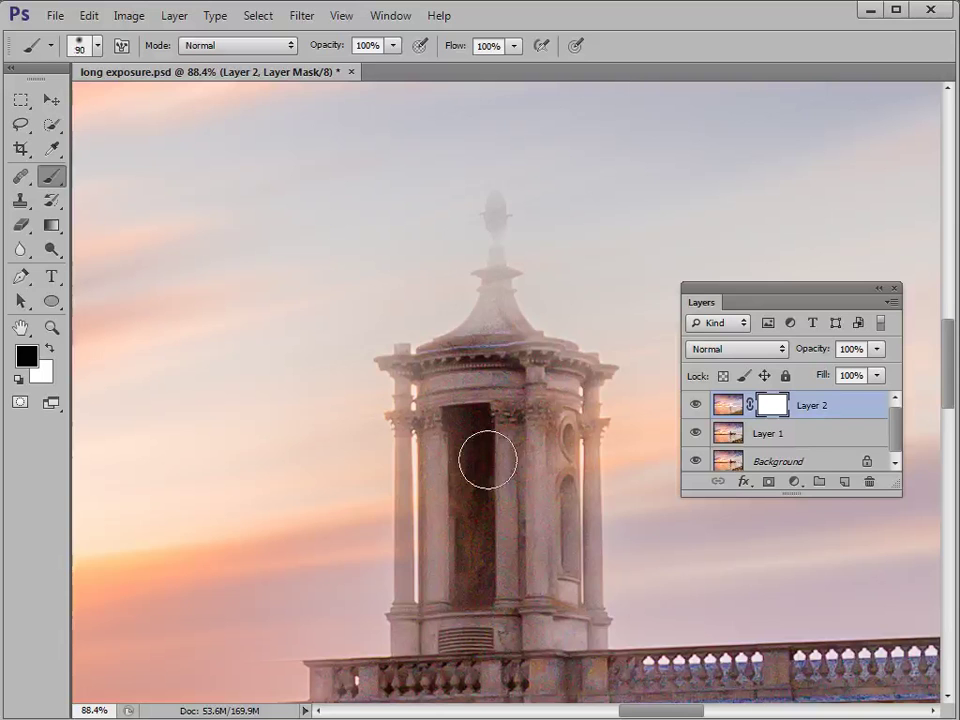
key("bracketleft")
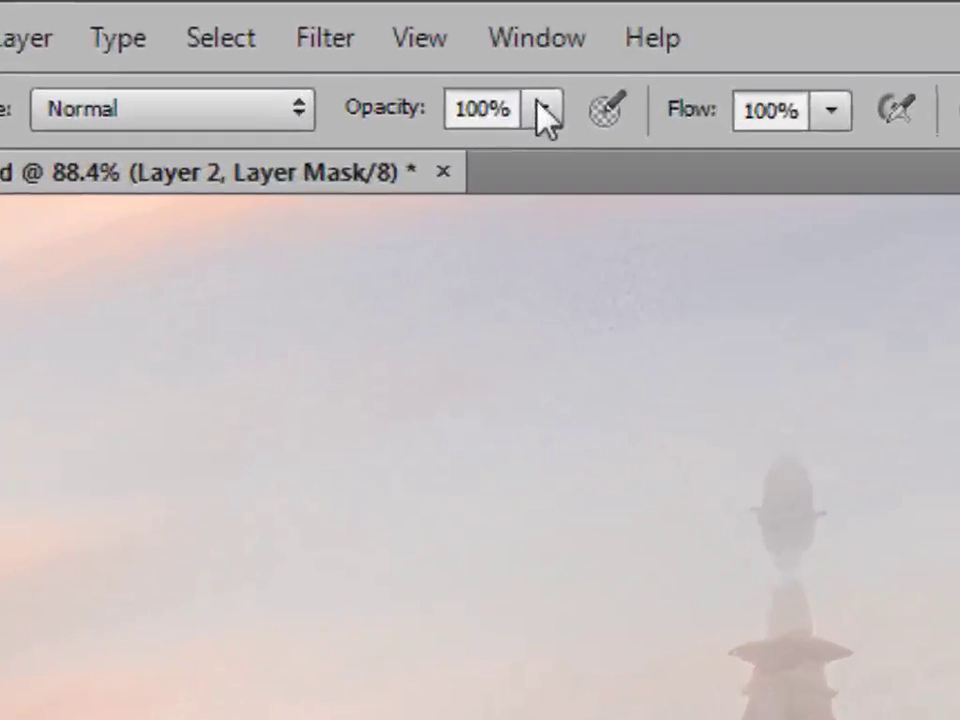
left_click(394, 45)
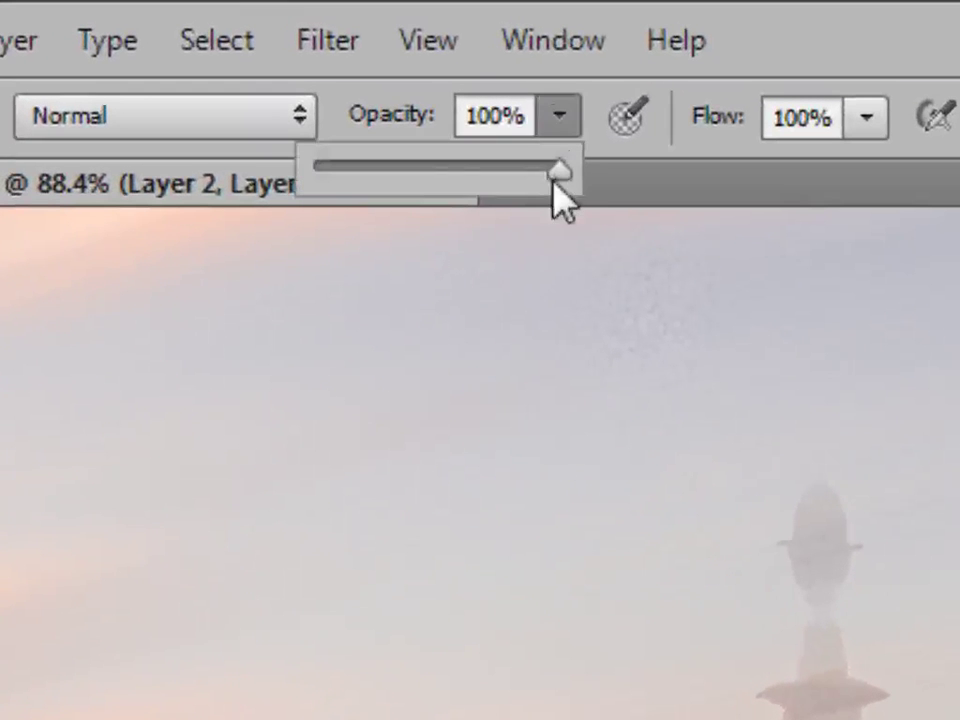
left_click(561, 122)
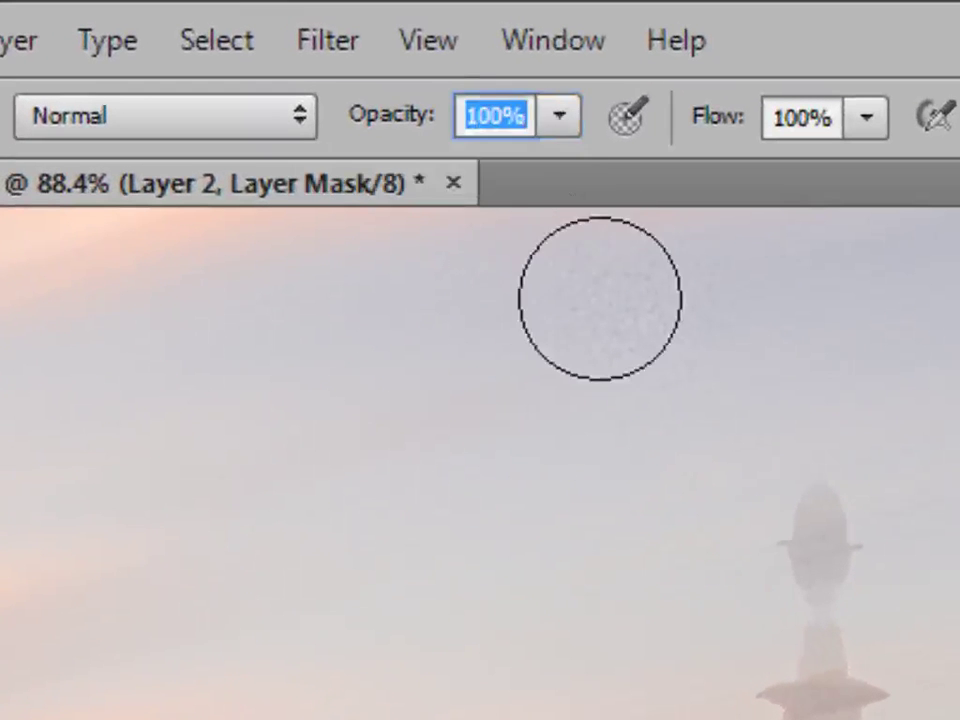
left_click(612, 325)
key("4")
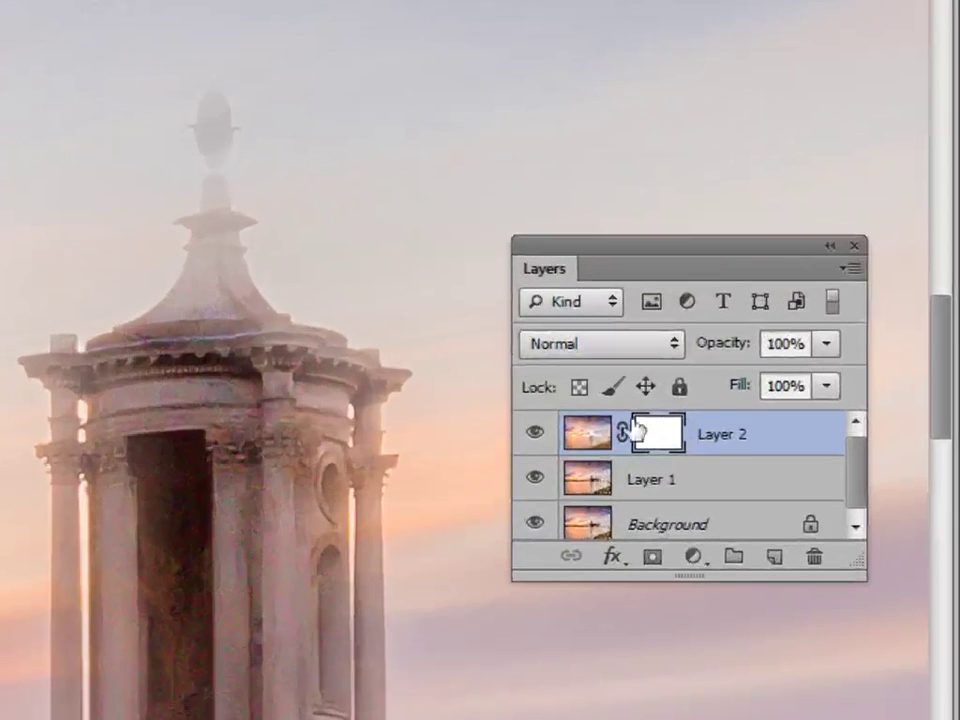
- Select Layer 2's mask and paint black over the tower from its finial down to the base to restore its sharpness
left_click(592, 436)
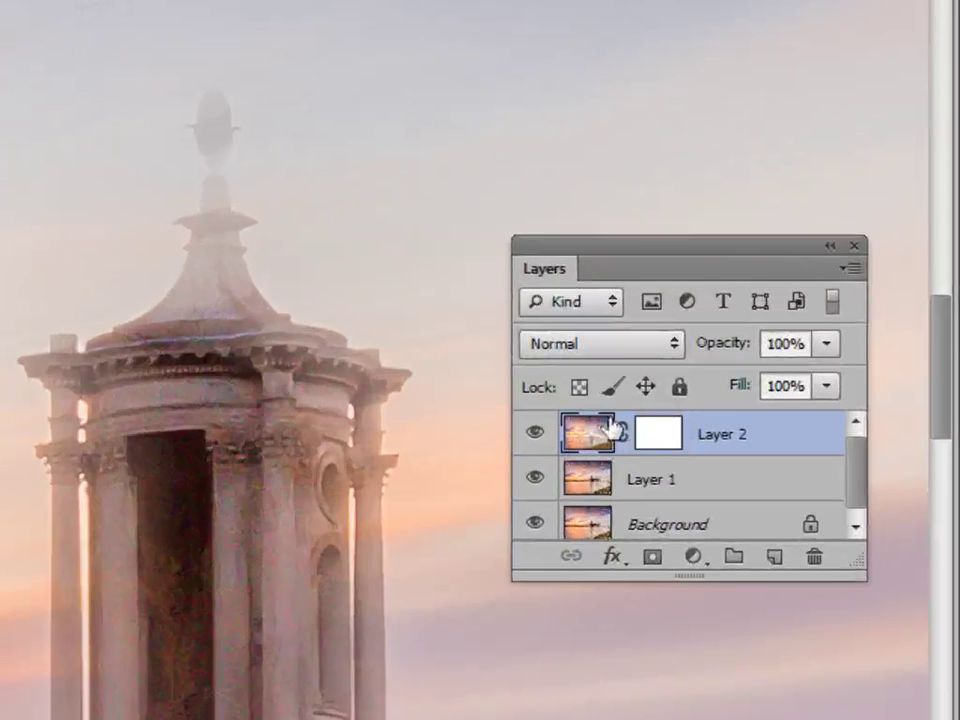
left_click(664, 440)
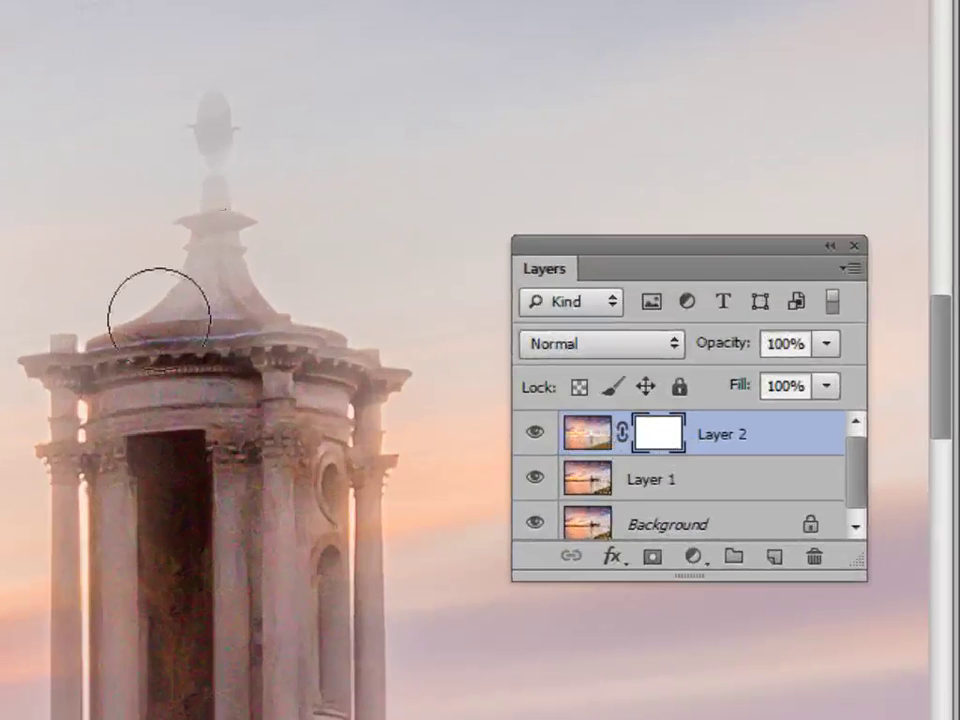
mouse_move(219, 230)
left_mouse_down()
mouse_move(214, 240)
mouse_move(223, 231)
mouse_move(214, 144)
mouse_move(204, 305)
mouse_move(77, 350)
mouse_move(50, 501)
mouse_move(81, 581)
mouse_move(91, 715)
left_mouse_up()
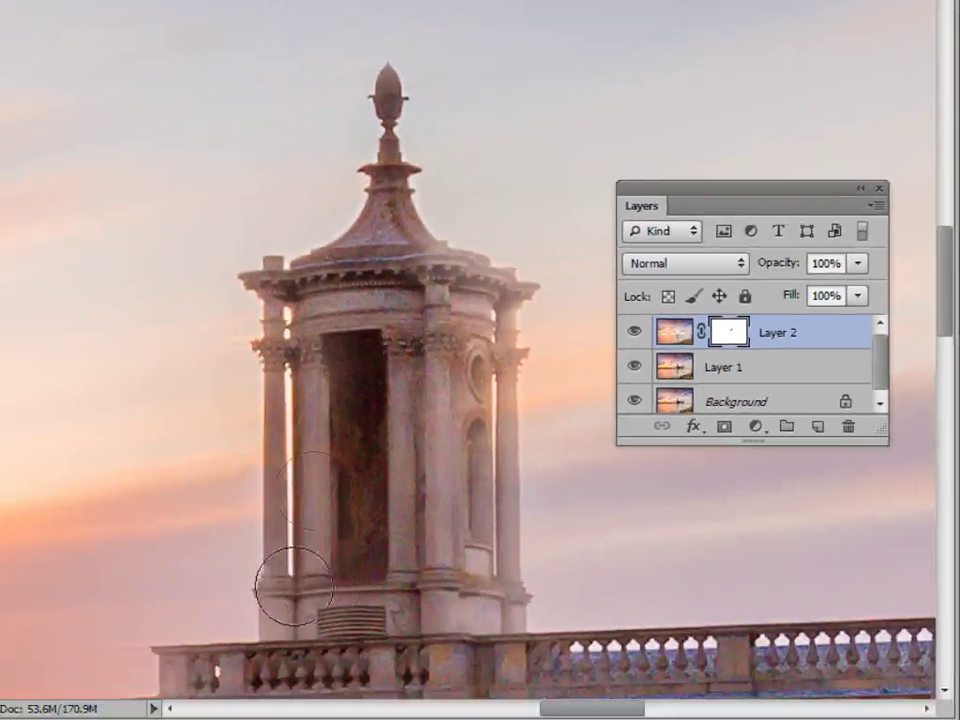
left_click_drag(293, 587, 251, 645)
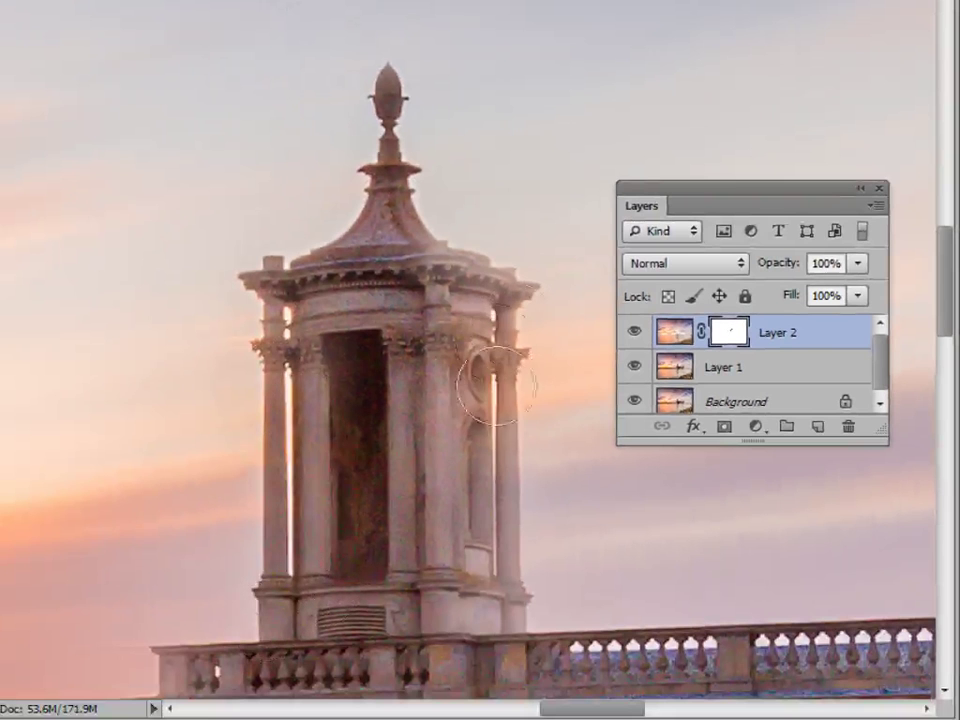
mouse_move(483, 400)
left_mouse_down()
mouse_move(489, 574)
mouse_move(285, 634)
mouse_move(323, 578)
left_mouse_up()
mouse_move(336, 433)
left_mouse_down()
mouse_move(396, 184)
mouse_move(392, 218)
mouse_move(396, 209)
left_mouse_up()
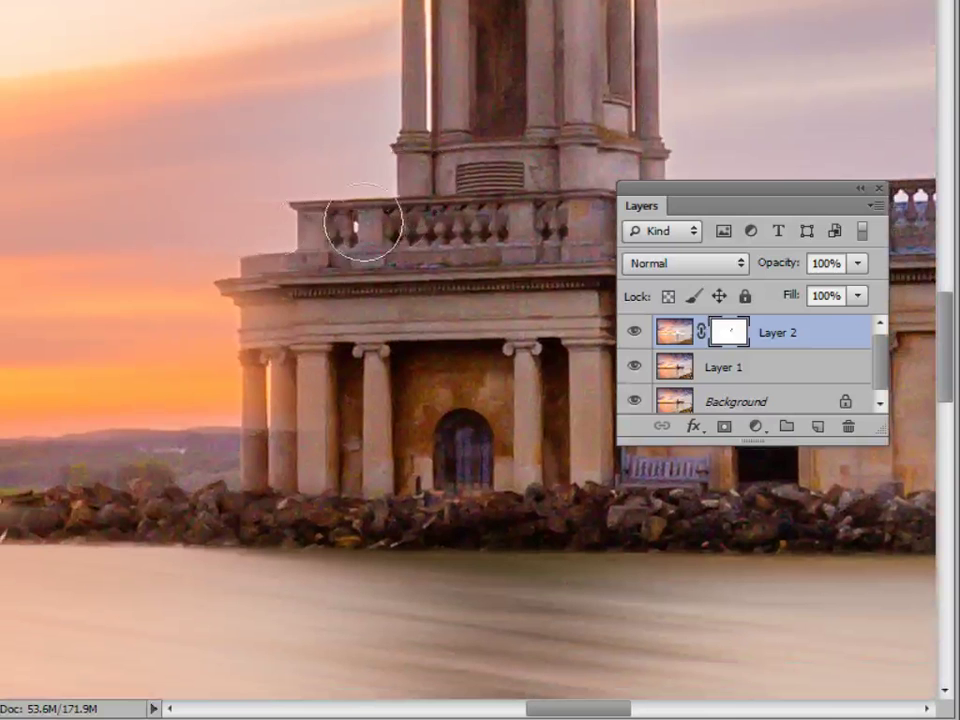
- Paint black on Layer 2's mask over the building's columns, balustrade, main facade and far end to restore their detail
mouse_move(264, 300)
left_mouse_down()
mouse_move(260, 431)
mouse_move(263, 352)
mouse_move(292, 436)
mouse_move(282, 443)
mouse_move(275, 411)
mouse_move(251, 499)
left_mouse_up()
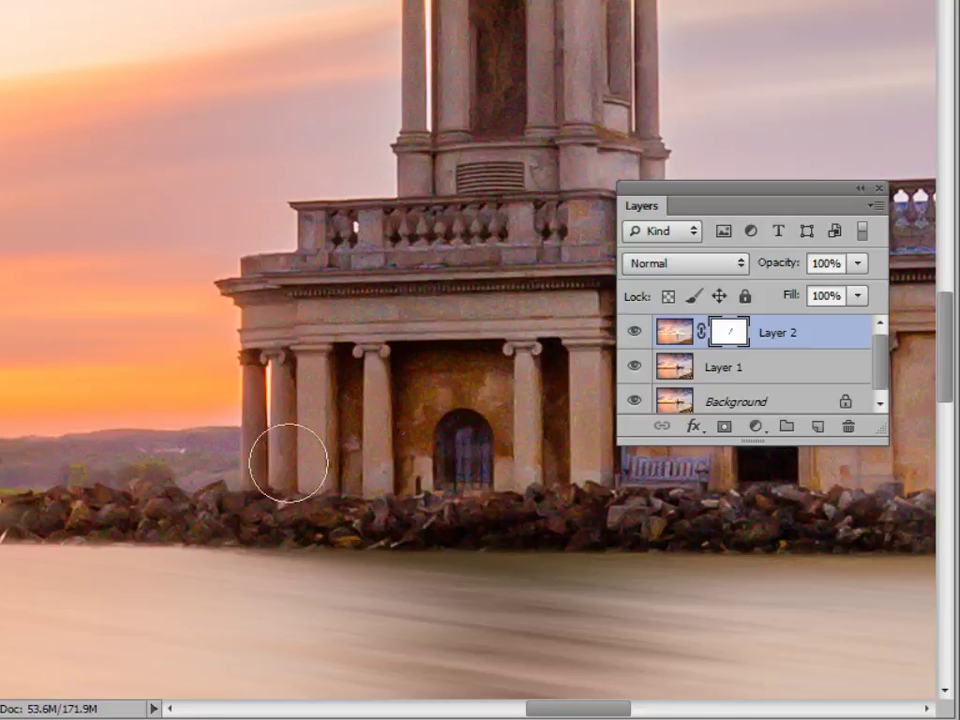
left_click_drag(396, 435, 214, 296)
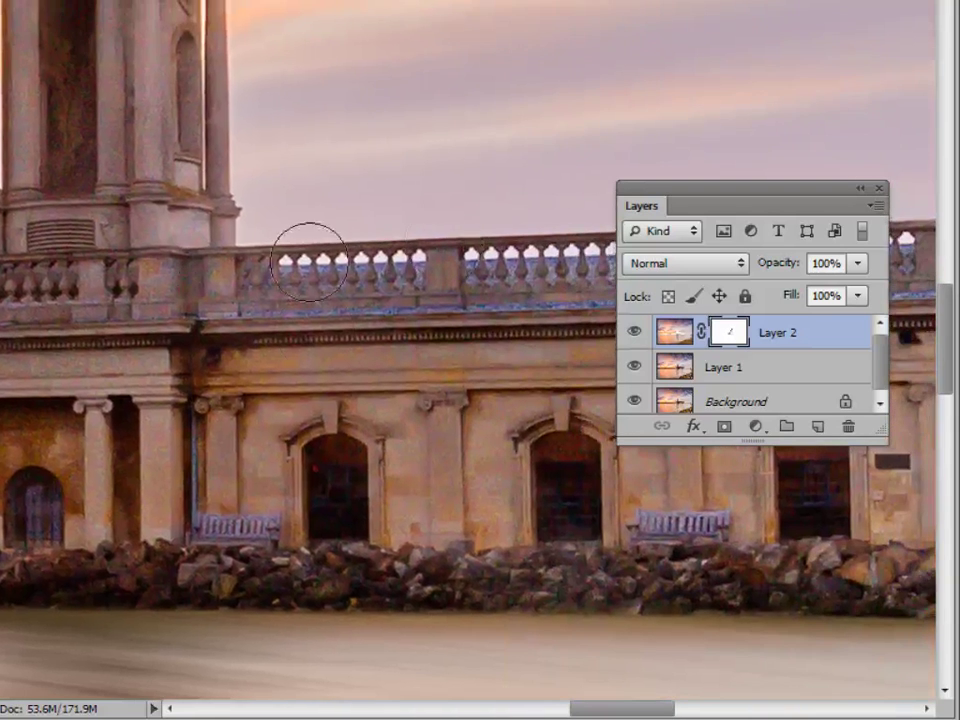
left_click_drag(273, 433, 36, 457)
left_click_drag(364, 471, 31, 459)
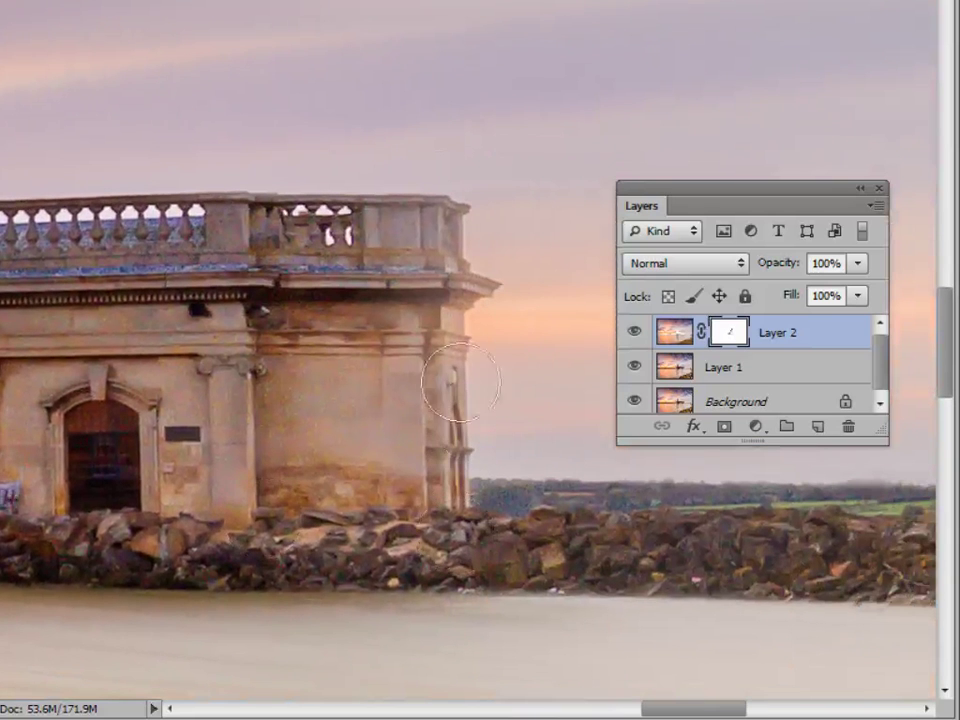
mouse_move(460, 390)
left_mouse_down()
mouse_move(443, 338)
mouse_move(445, 228)
mouse_move(433, 218)
mouse_move(360, 229)
mouse_move(422, 277)
mouse_move(403, 477)
mouse_move(427, 520)
mouse_move(451, 348)
mouse_move(452, 230)
mouse_move(475, 230)
mouse_move(470, 500)
left_mouse_up()
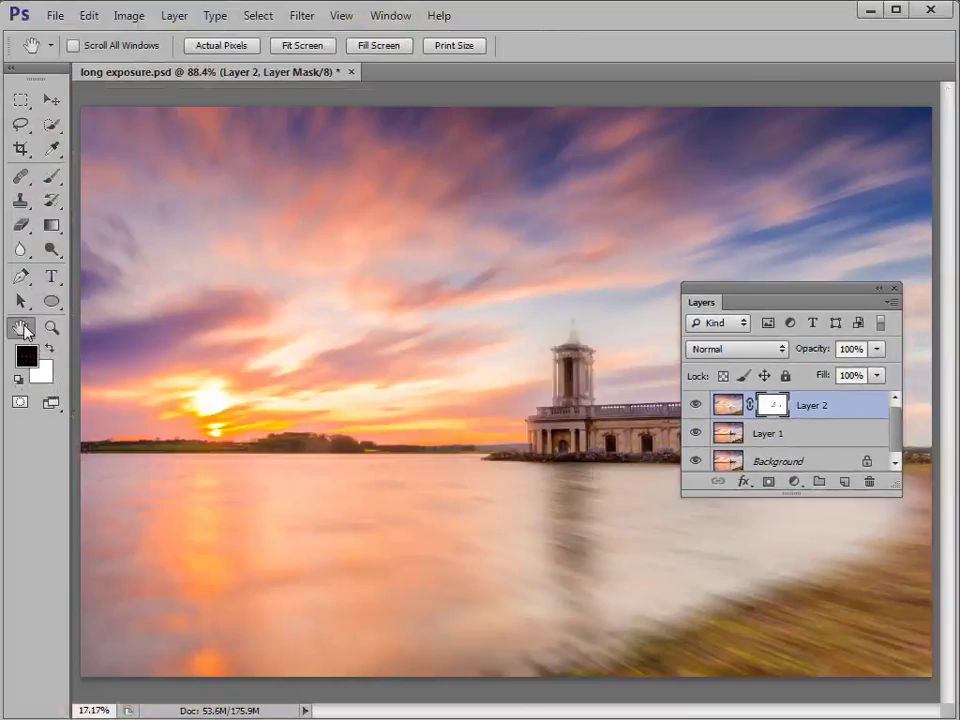
double_click(20, 327)
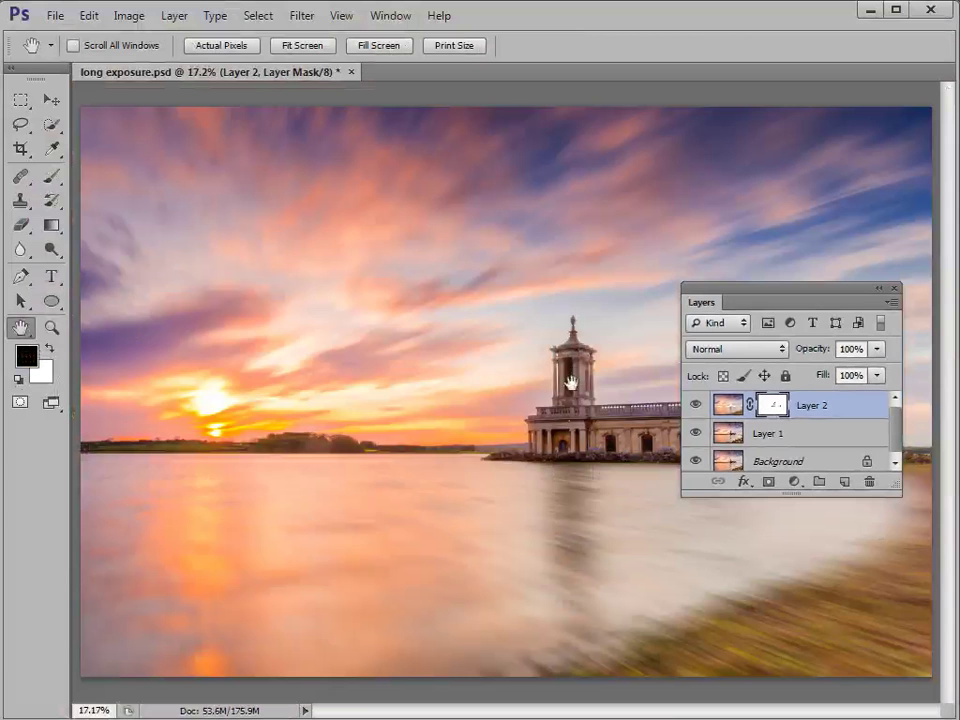
left_click_drag(806, 301, 255, 365)
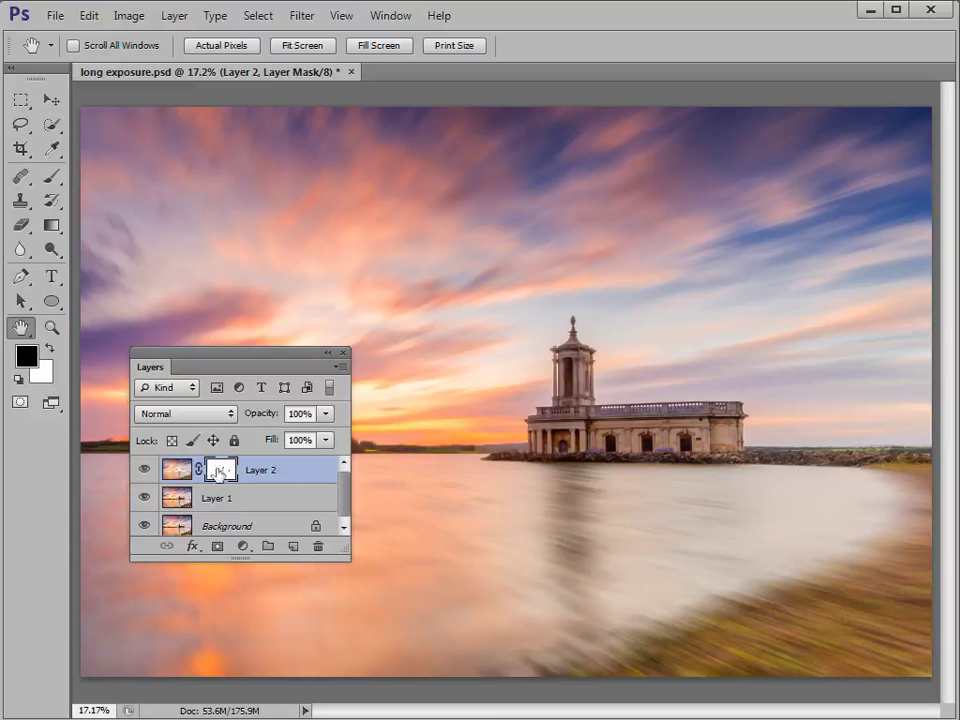
- Paint black at 40% brush opacity on Layer 2's mask over the grassy shore, using an enlarged tip
left_click(51, 176)
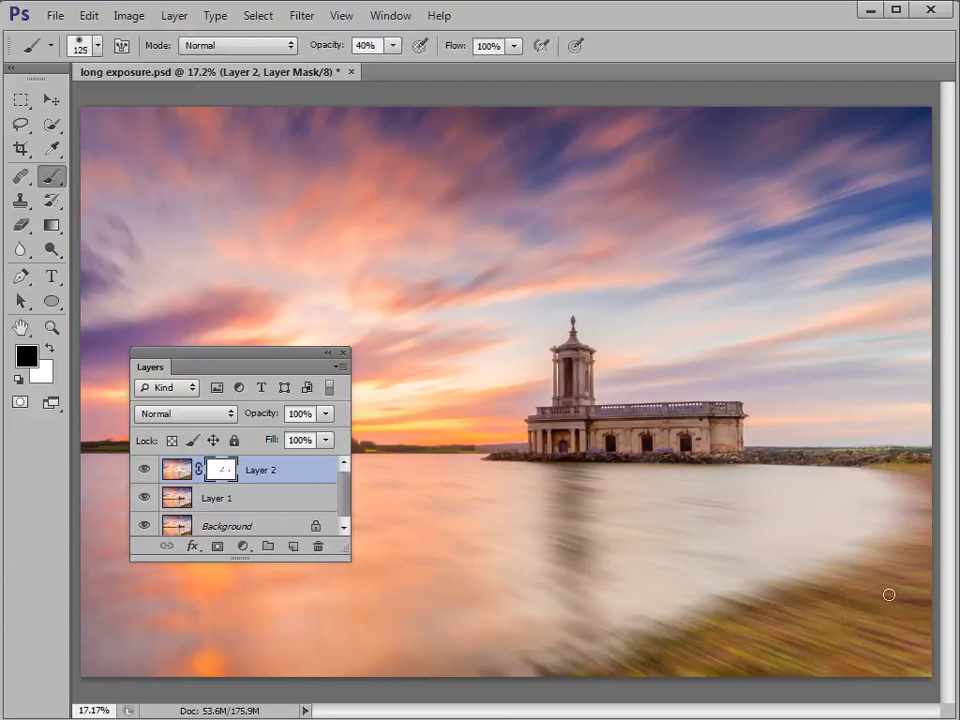
key("bracketright")
key("bracketright")
key("bracketright")
key("bracketright")
mouse_move(889, 595)
left_mouse_down()
mouse_move(891, 675)
mouse_move(907, 613)
mouse_move(910, 653)
mouse_move(908, 619)
mouse_move(901, 650)
mouse_move(898, 628)
mouse_move(880, 628)
mouse_move(802, 674)
mouse_move(928, 520)
left_mouse_up()
- Clear the remaining blur along the curved shoreline on Layer 2's mask, using 175 px and 300 px brush tips
key("bracketleft")
key("bracketleft")
key("bracketleft")
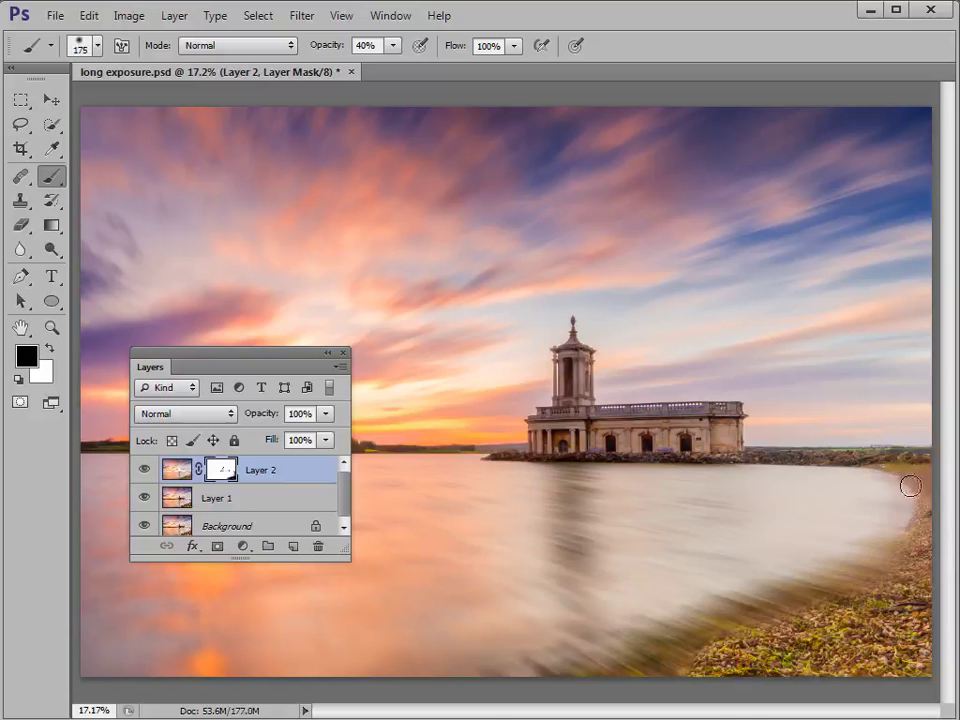
key("bracketright")
key("bracketright")
key("bracketright")
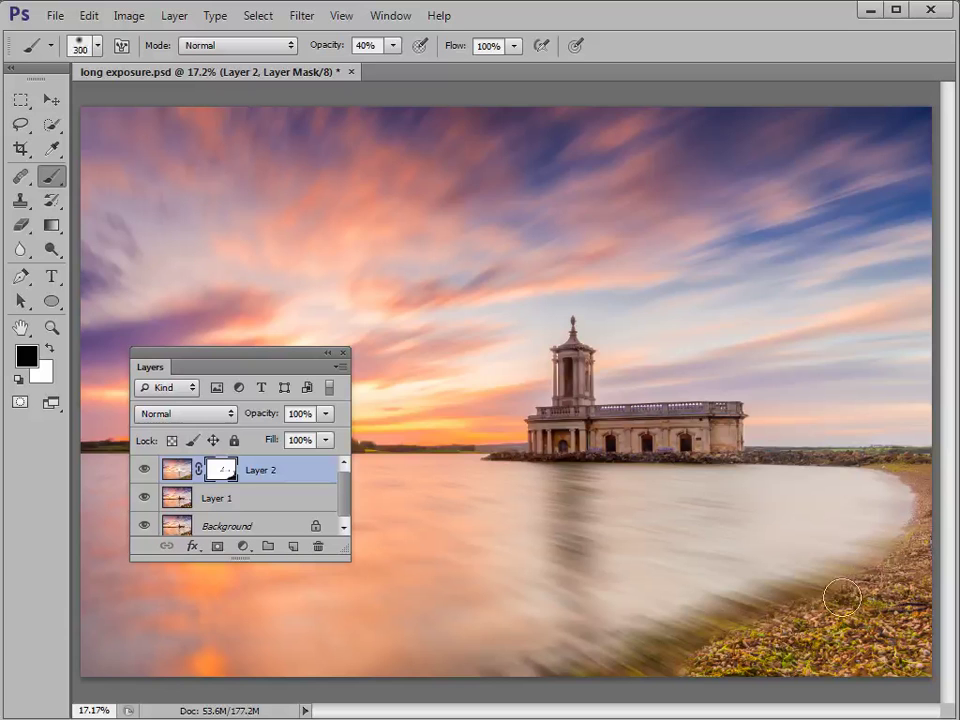
mouse_move(662, 664)
left_mouse_down()
mouse_move(598, 693)
mouse_move(553, 684)
mouse_move(631, 670)
mouse_move(615, 673)
mouse_move(842, 595)
mouse_move(906, 545)
left_mouse_up()
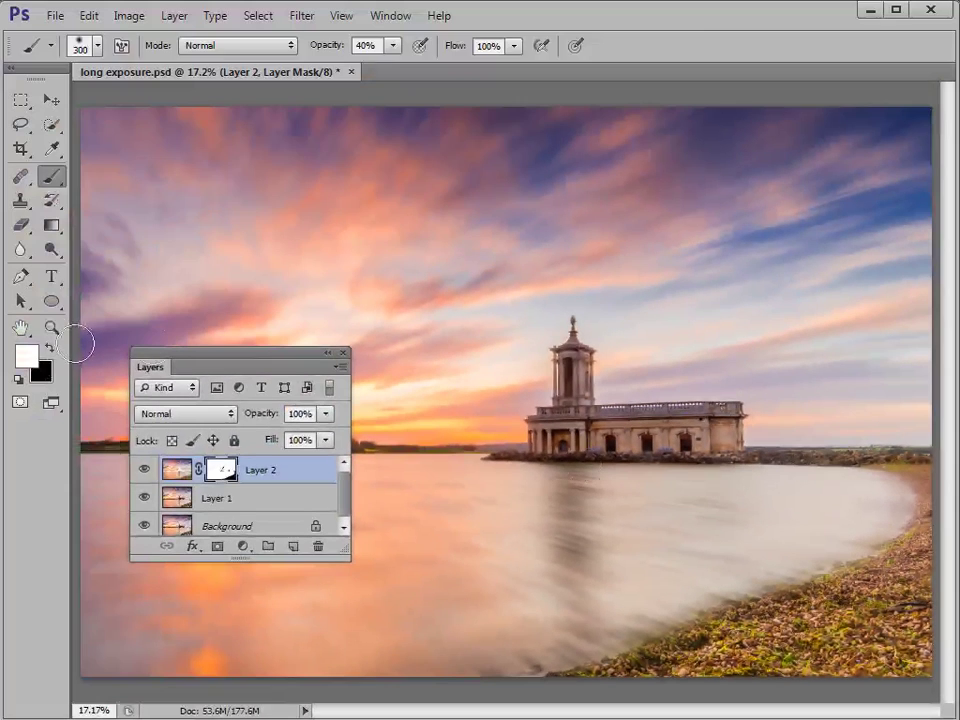
- Refine Layer 2's mask along the far curve of the shore up close, painting black with a 90–100 px brush at 40% opacity
left_click(51, 328)
left_click_drag(885, 485, 935, 558)
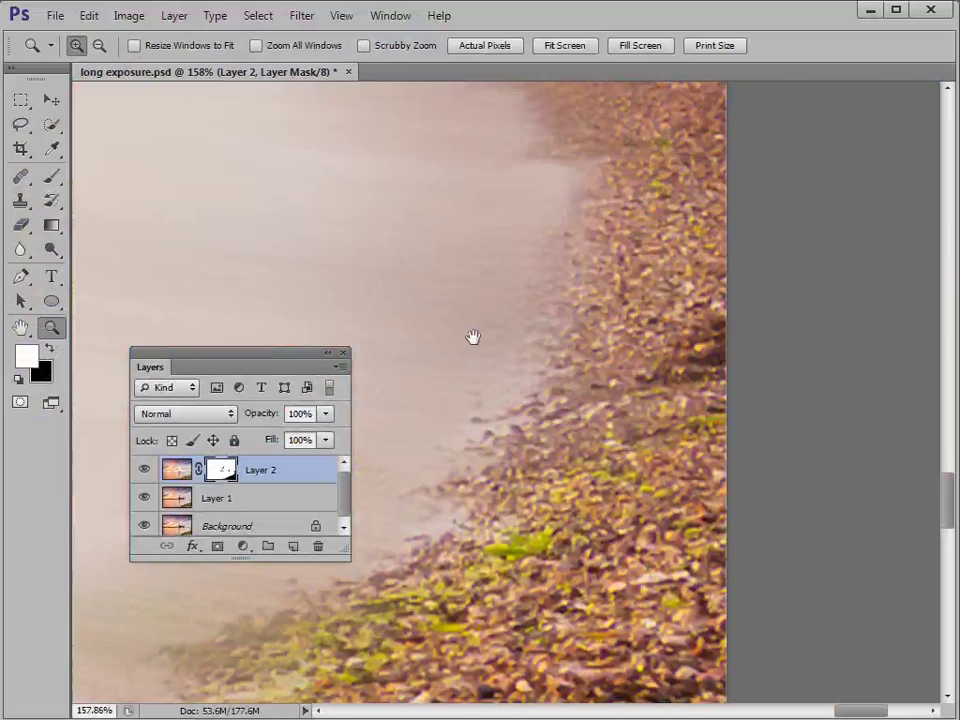
left_click_drag(471, 336, 495, 536)
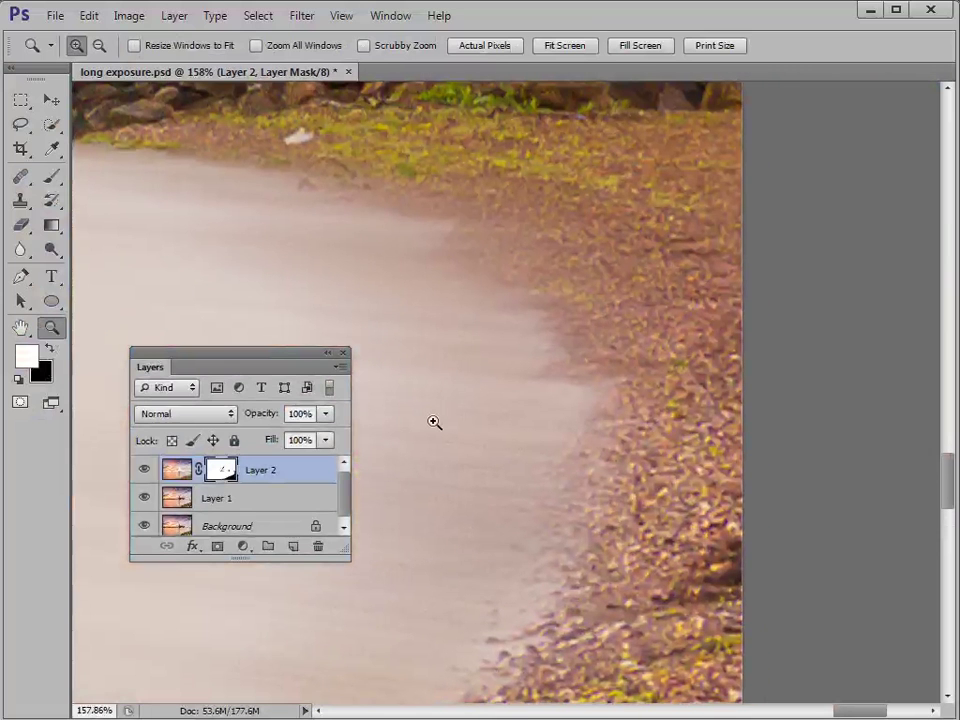
key("b")
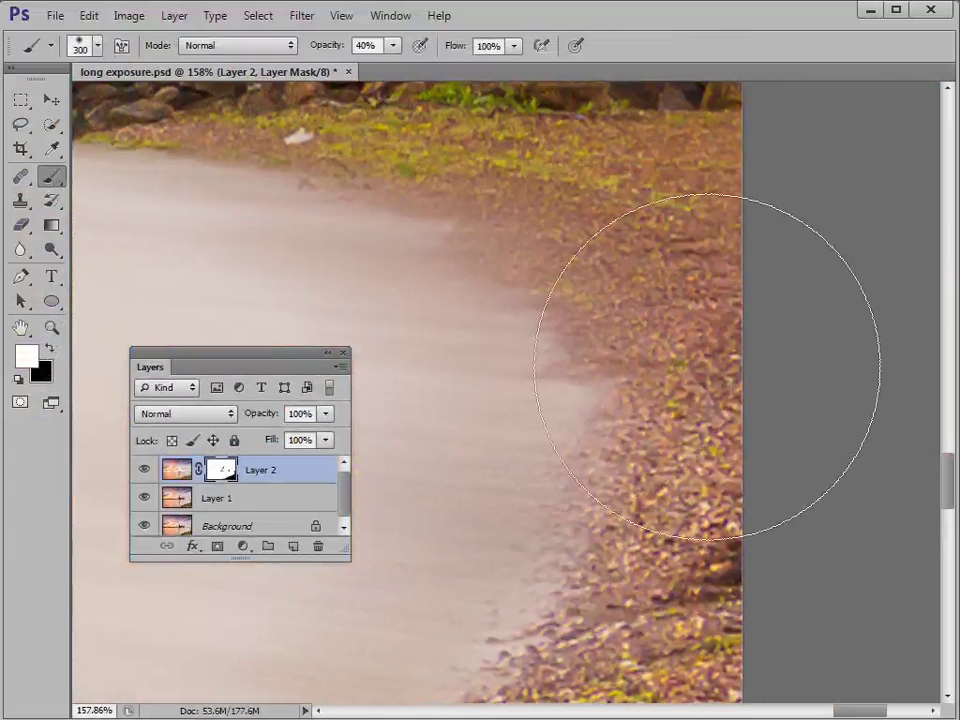
key("bracketleft")
key("bracketleft")
key("bracketleft")
key("bracketleft")
key("bracketleft")
key("bracketleft")
key("bracketleft")
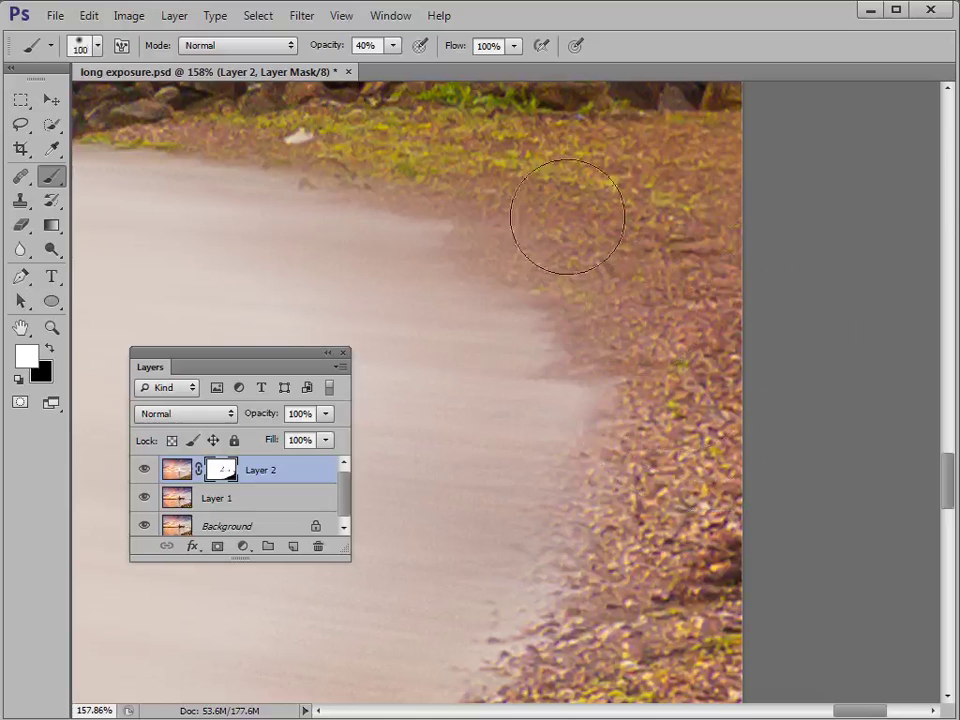
key("x")
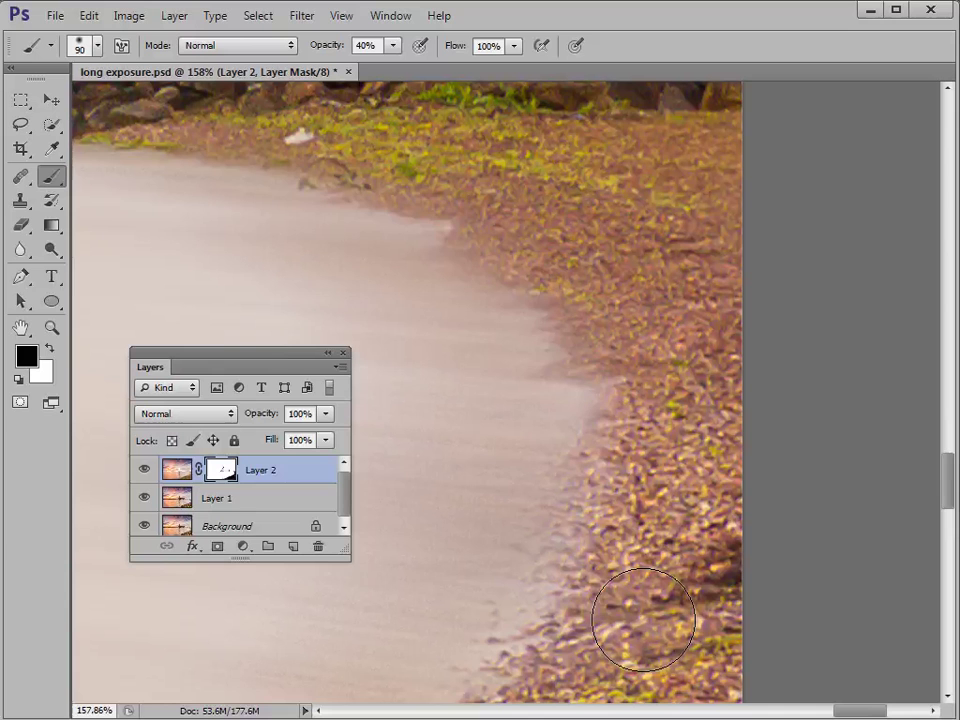
double_click(20, 328)
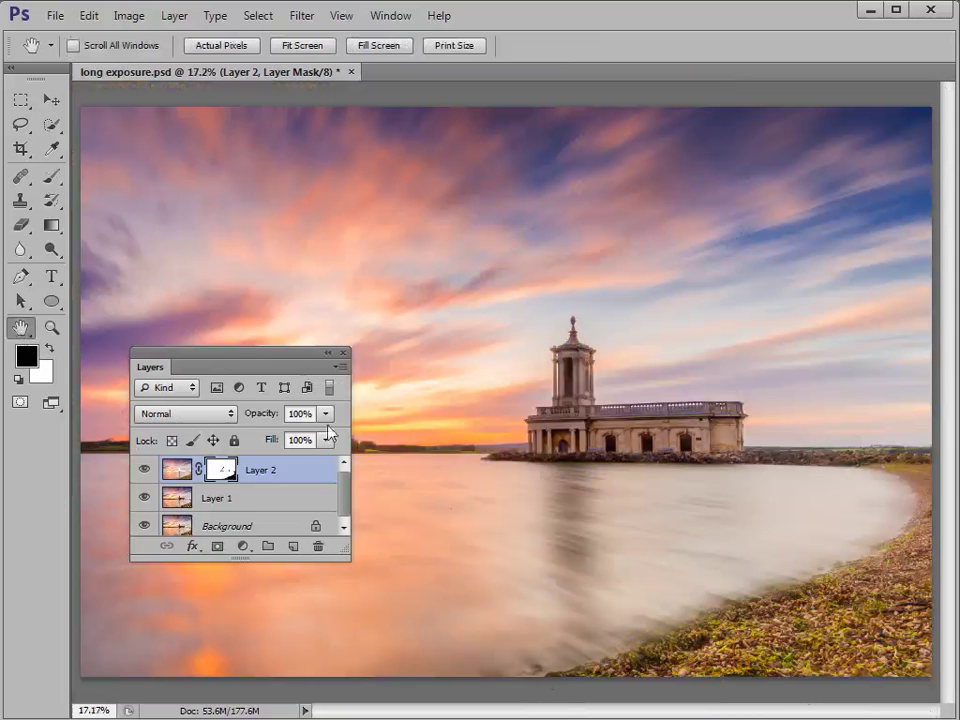
- Draw a Lasso selection around the whole water area and feather it by 30.4 px with Refine Edge
left_click_drag(231, 354, 812, 161)
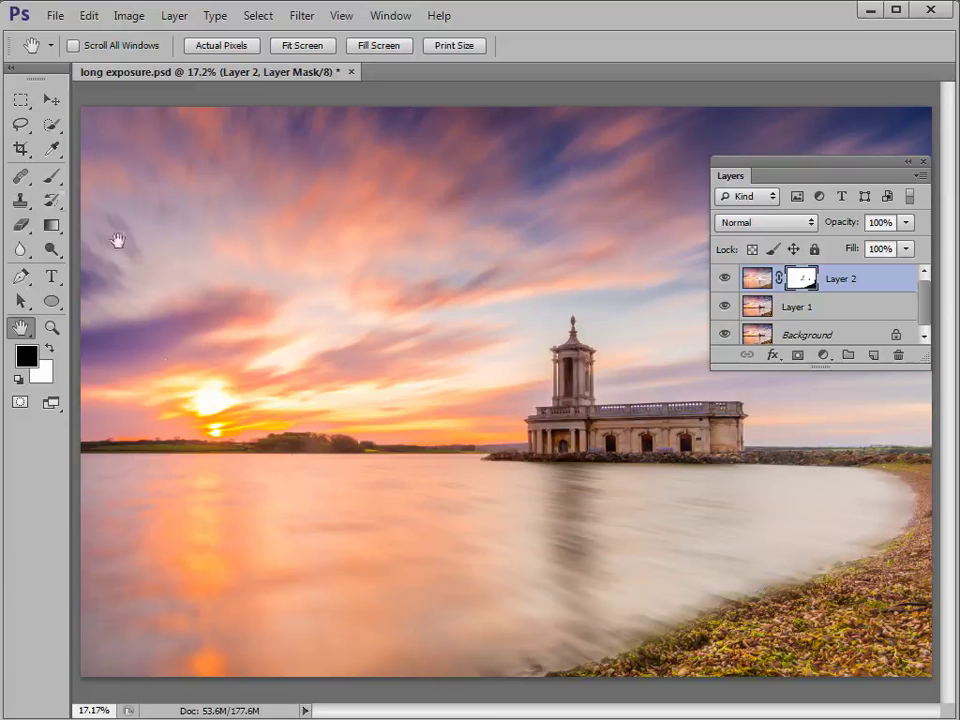
left_click(22, 125)
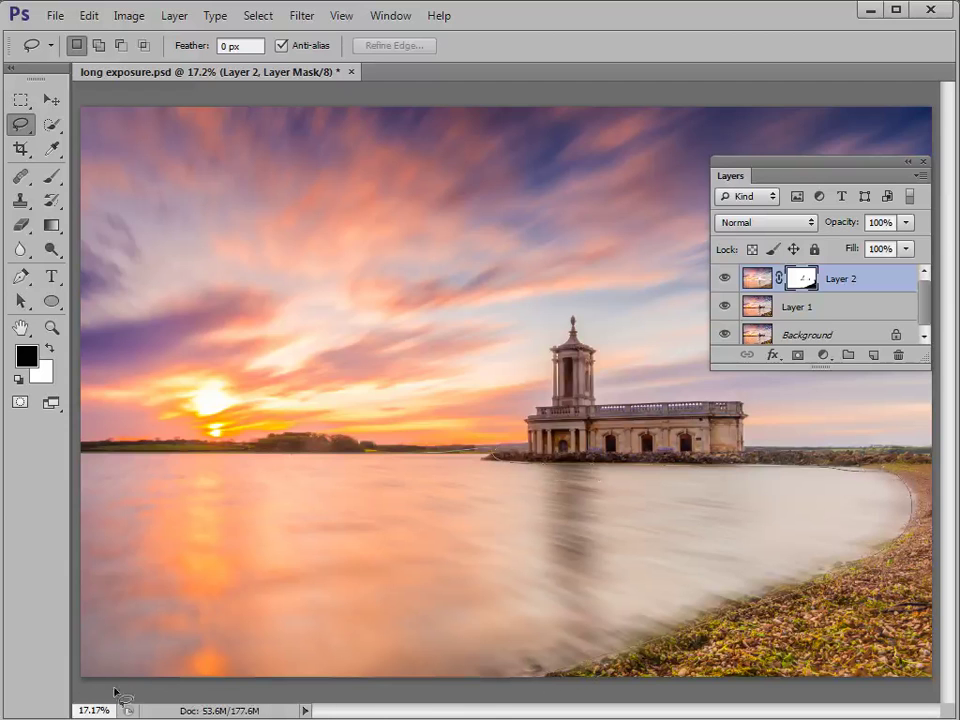
left_click_drag(62, 459, 60, 461)
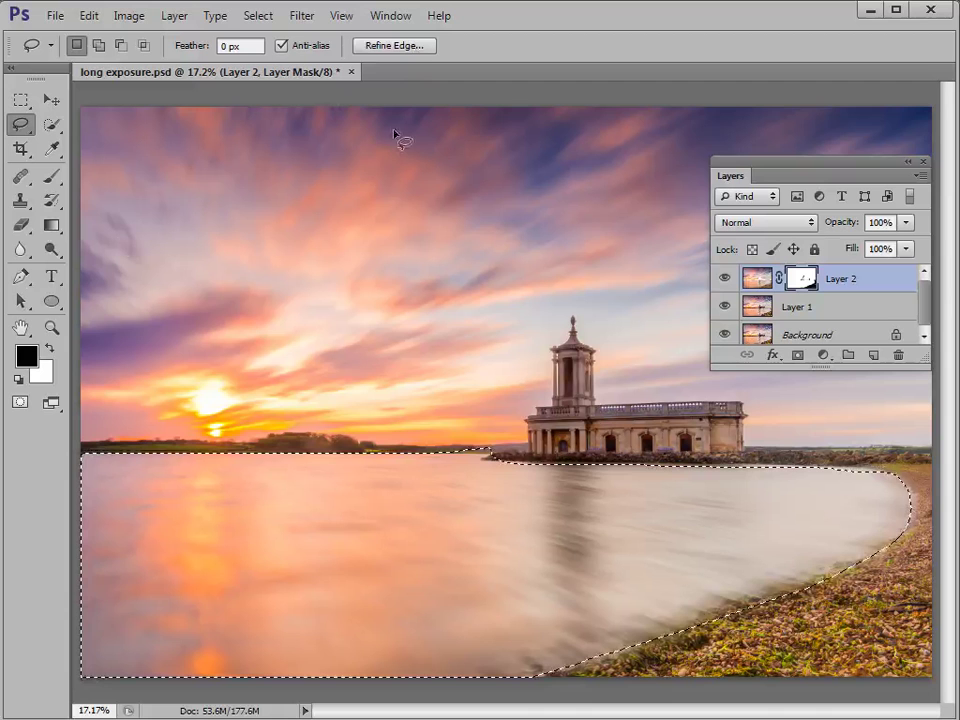
left_click(396, 47)
left_click_drag(660, 180, 214, 181)
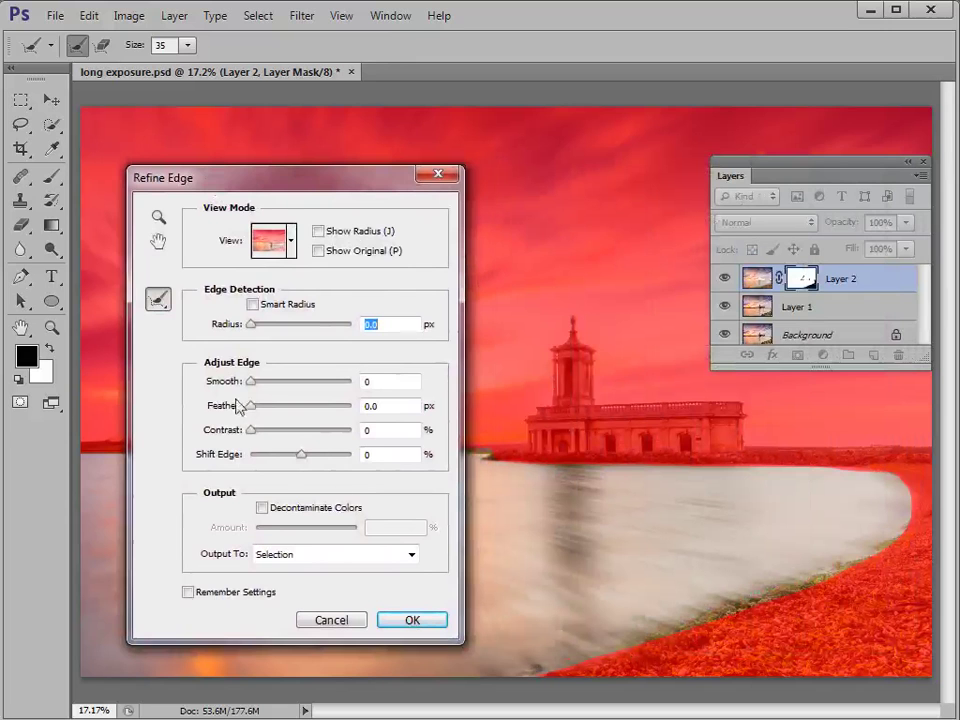
mouse_move(281, 412)
left_mouse_down()
mouse_move(321, 411)
mouse_move(300, 410)
left_mouse_up()
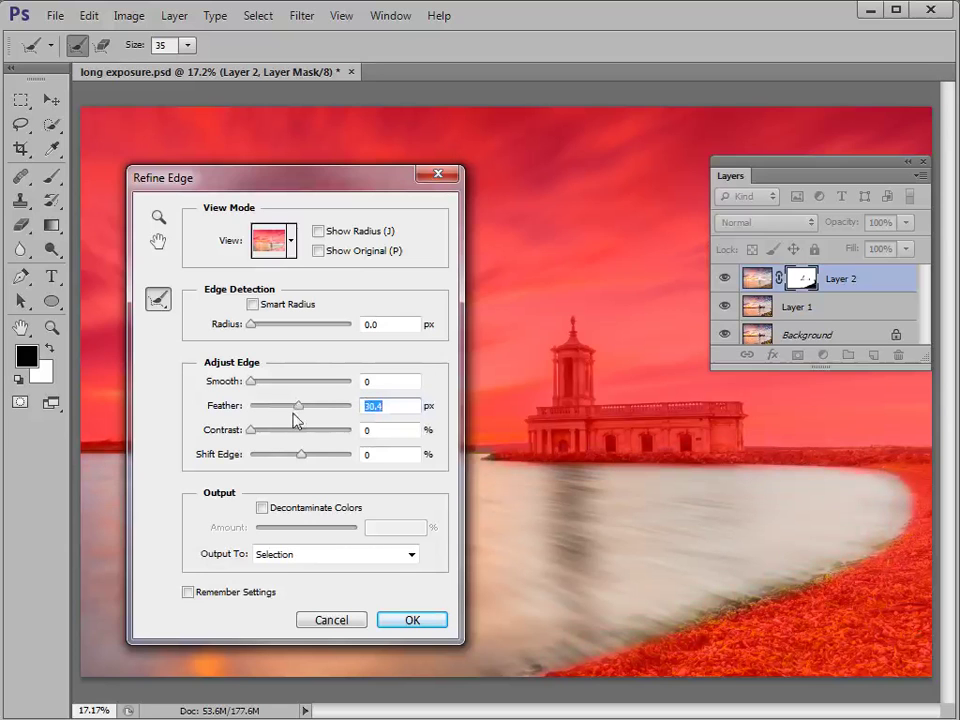
left_click(430, 620)
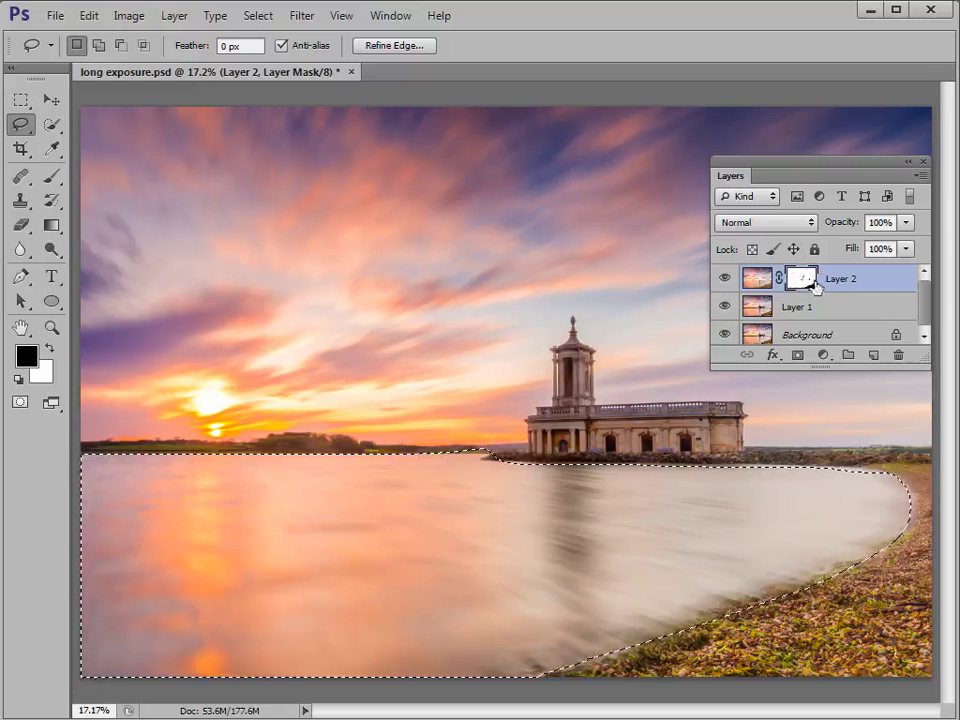
- Copy the selected water from Layer 2's image, not its mask, onto a new layer
left_click(755, 280)
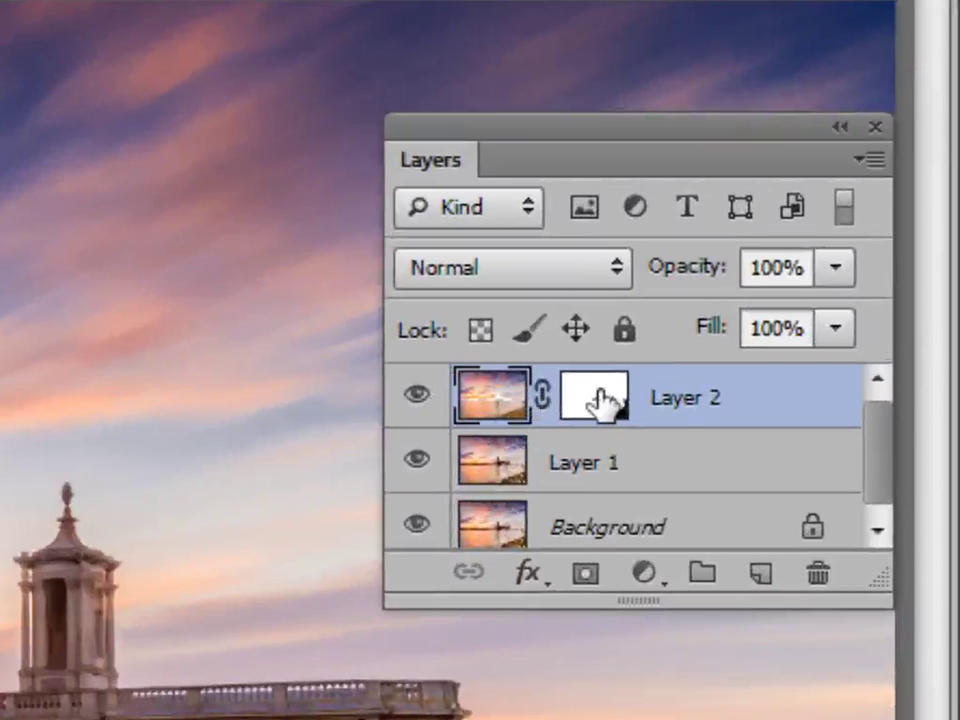
left_click(505, 410, "ctrl")
key("ctrl+j")
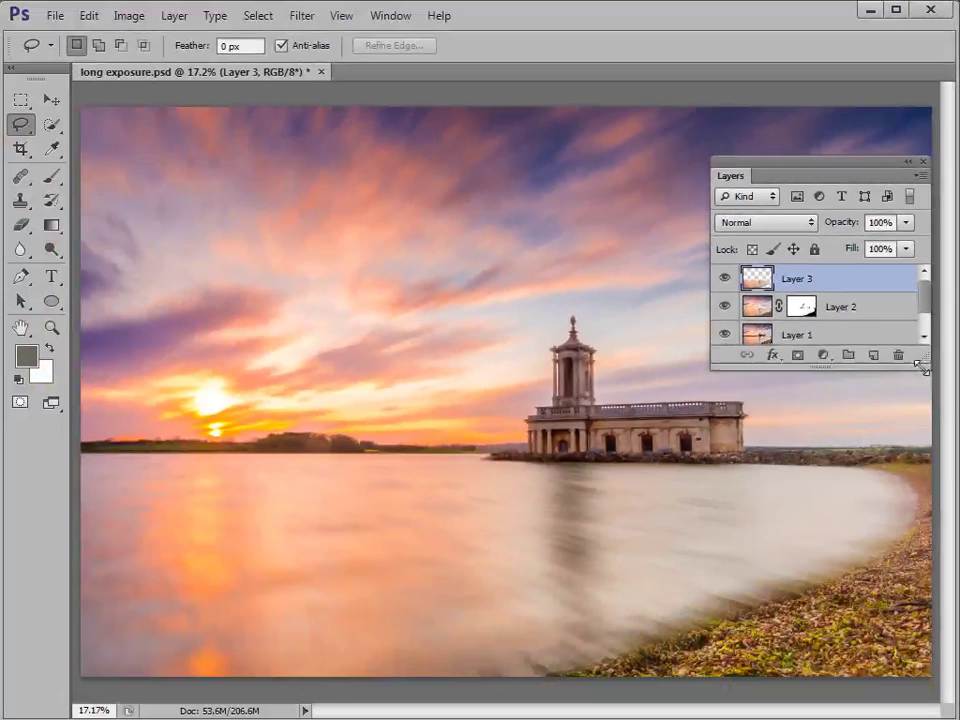
- Extend the layer list to show every layer and inspect the water layer alone by temporarily hiding the three layers below it
left_click_drag(889, 603, 887, 700)
left_click_drag(918, 404, 917, 409)
left_click_drag(724, 324, 726, 364)
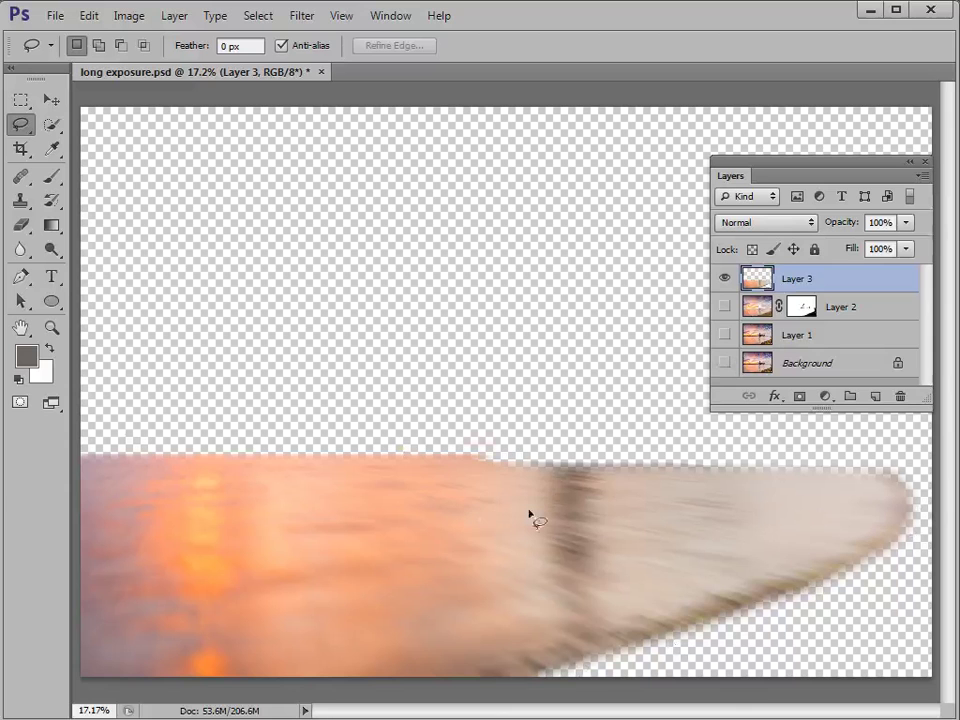
left_click_drag(720, 316, 725, 350)
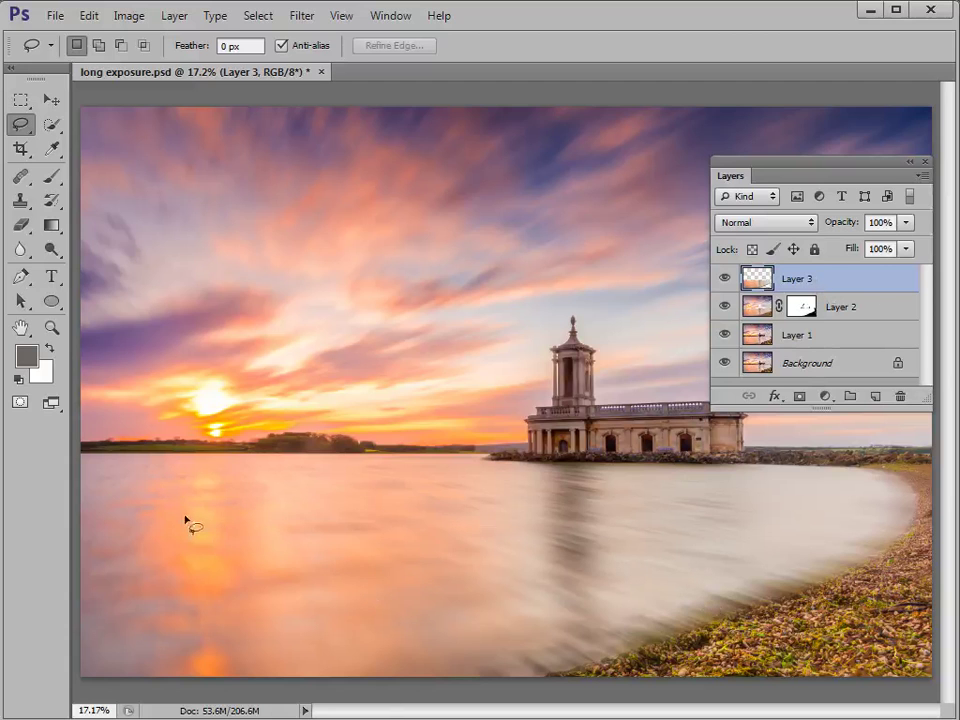
- Set up a Motion Blur on the copied water layer with an angle of 0° and a distance of 39 pixels
left_click(301, 16)
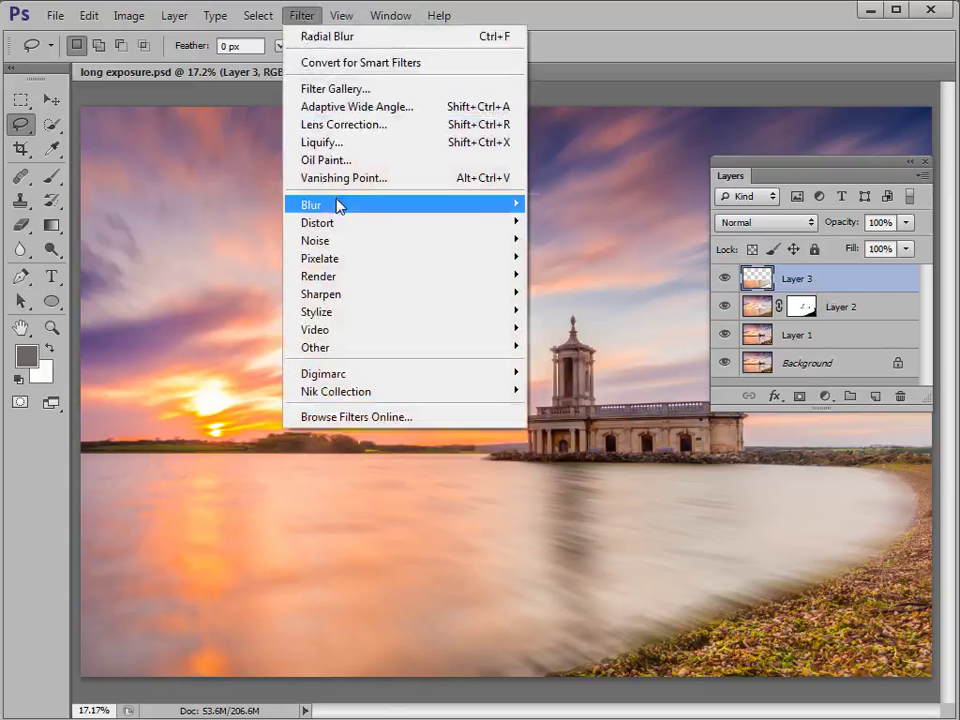
mouse_move(340, 205)
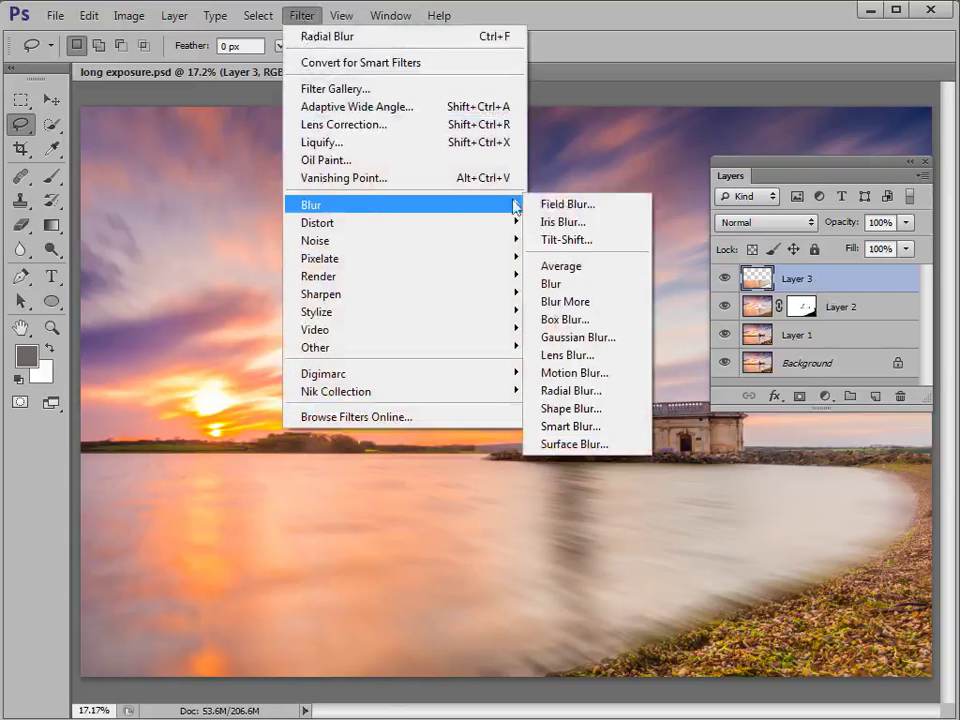
left_click(565, 373)
left_click_drag(650, 193, 229, 200)
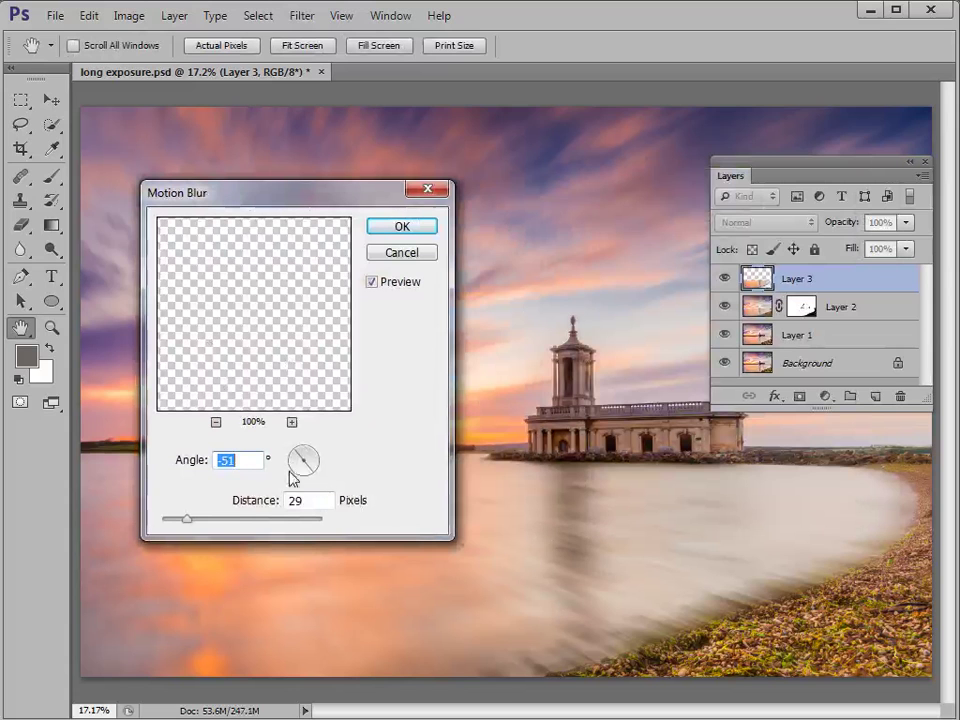
mouse_move(311, 476)
left_mouse_down()
mouse_move(325, 468)
mouse_move(319, 463)
left_mouse_up()
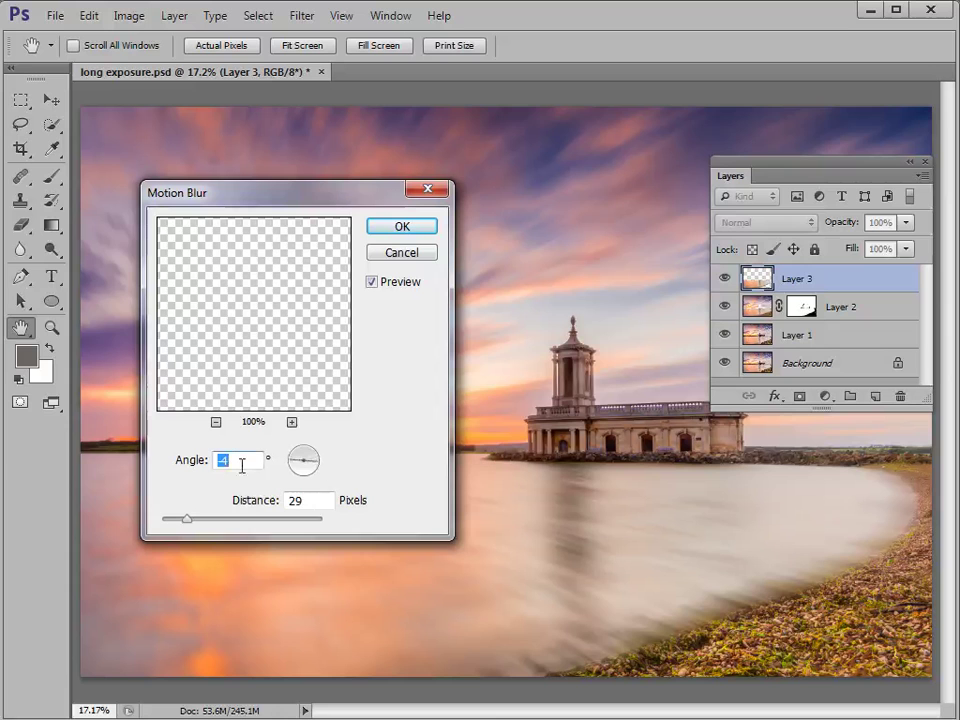
type("0")
mouse_move(186, 521)
left_mouse_down()
mouse_move(210, 523)
mouse_move(197, 522)
left_mouse_up()
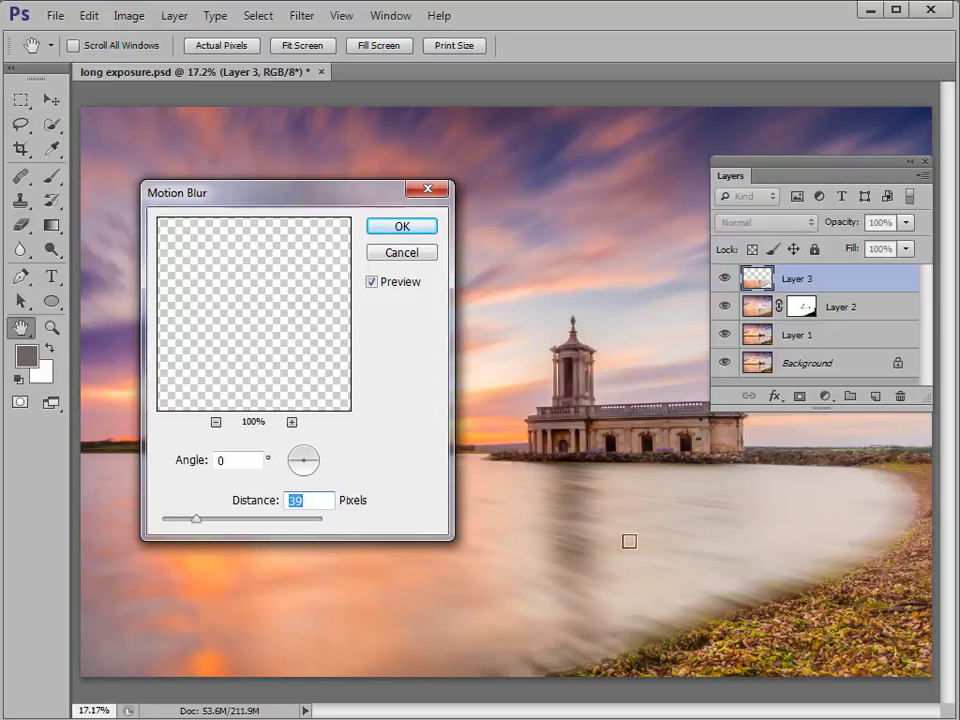
- Inspect the Motion Blur preview along the shoreline, compare the image with the preview off and on, and apply the blur
left_click(776, 467)
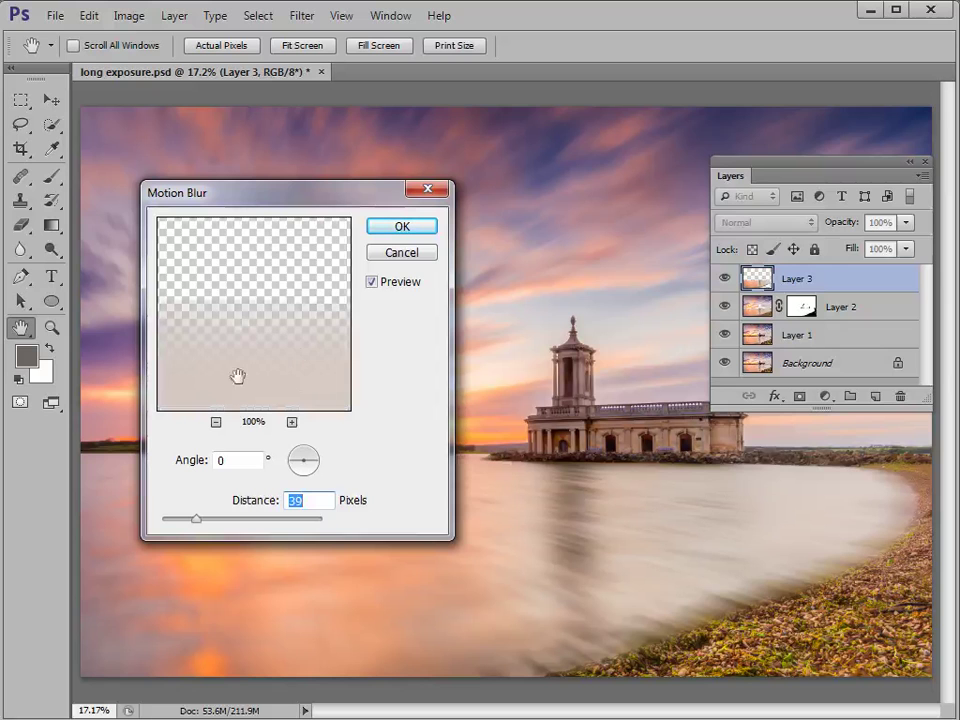
left_click(744, 561)
left_click(752, 591)
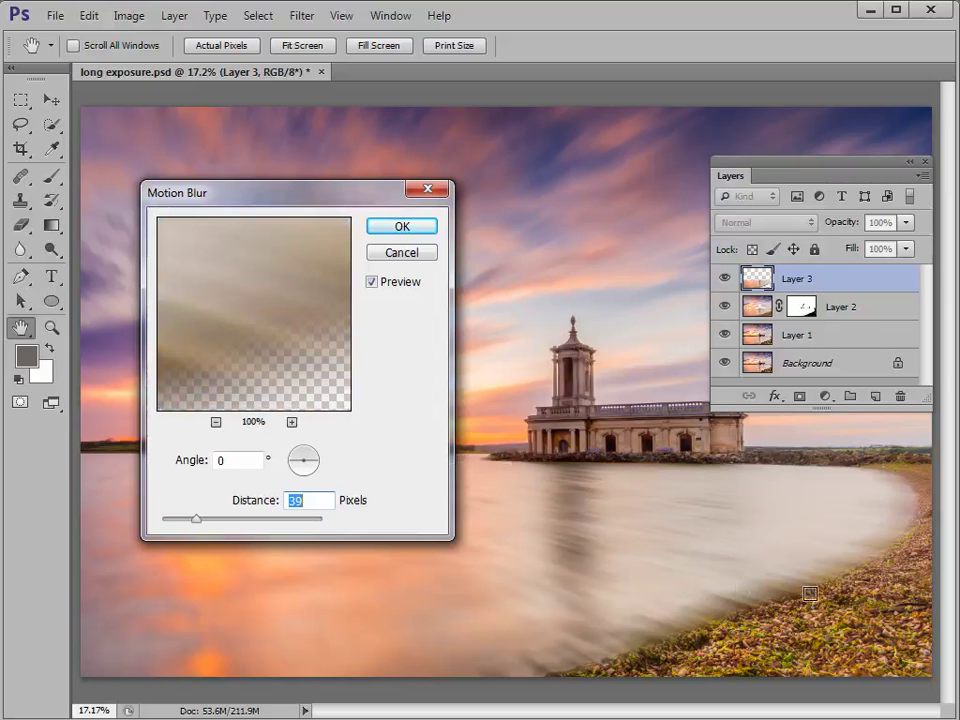
left_click(620, 434)
left_click(687, 623)
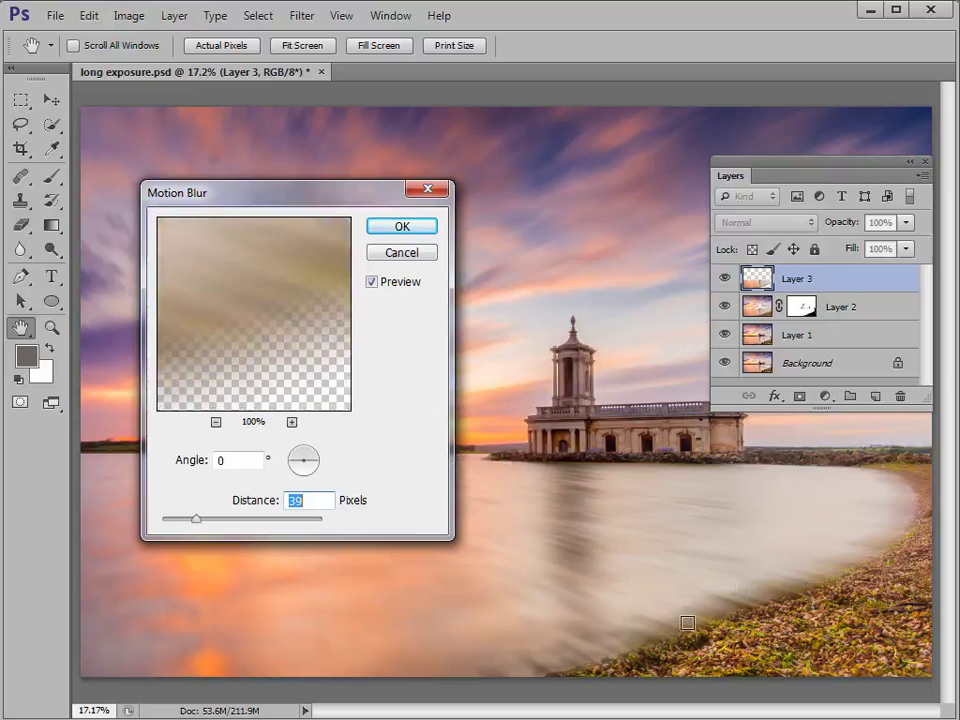
left_click(215, 423)
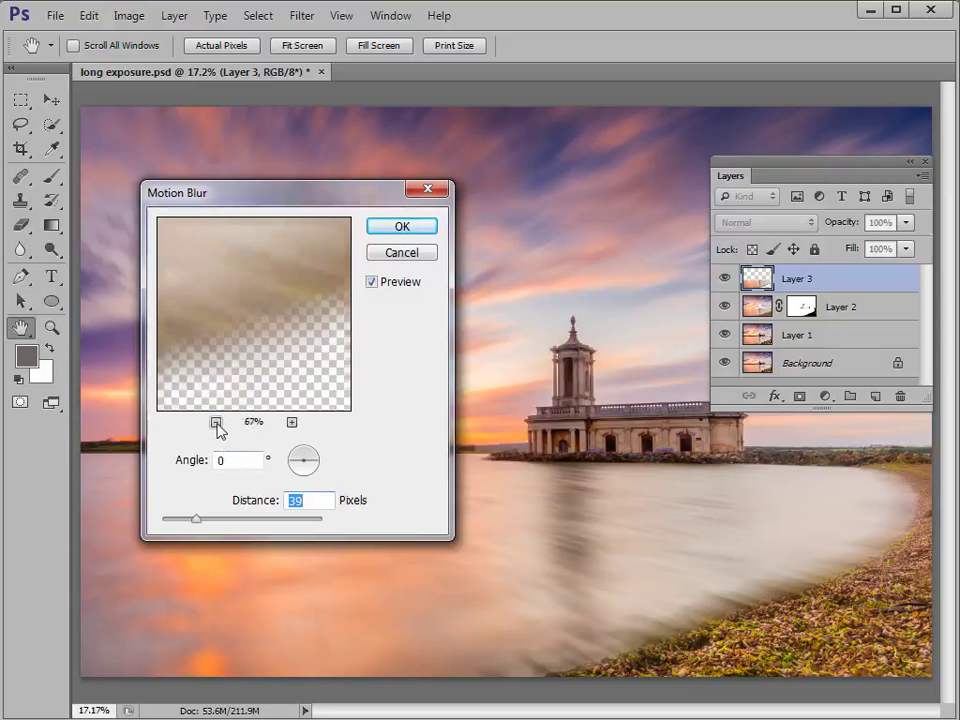
left_click(215, 423)
left_click(215, 423)
left_click(215, 423)
left_click(215, 423)
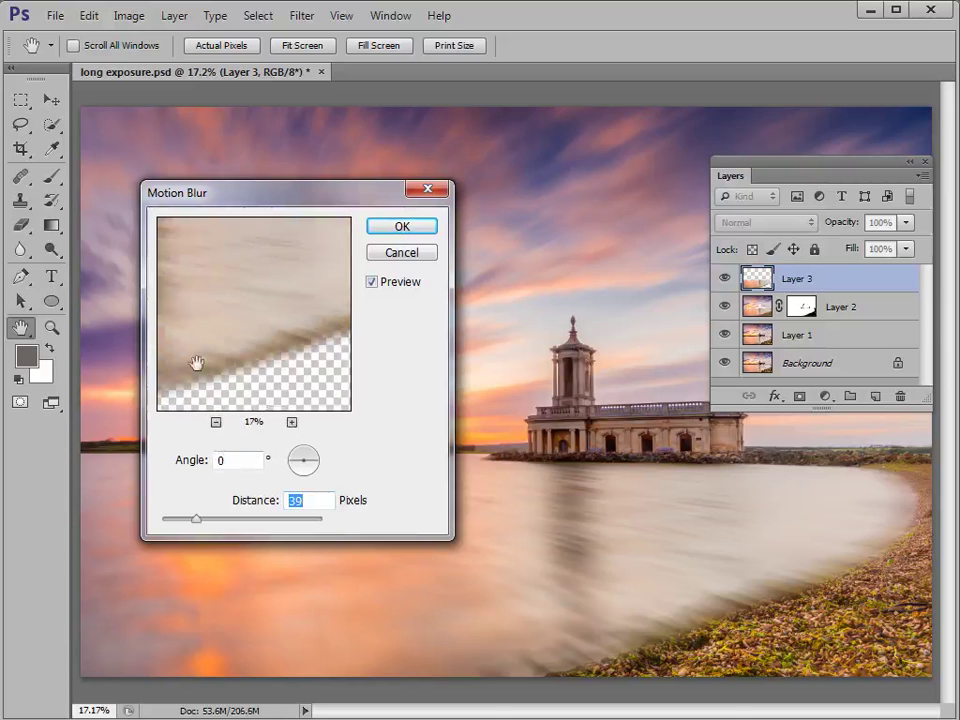
left_click(372, 283)
left_click(372, 283)
left_click(410, 230)
key("l")
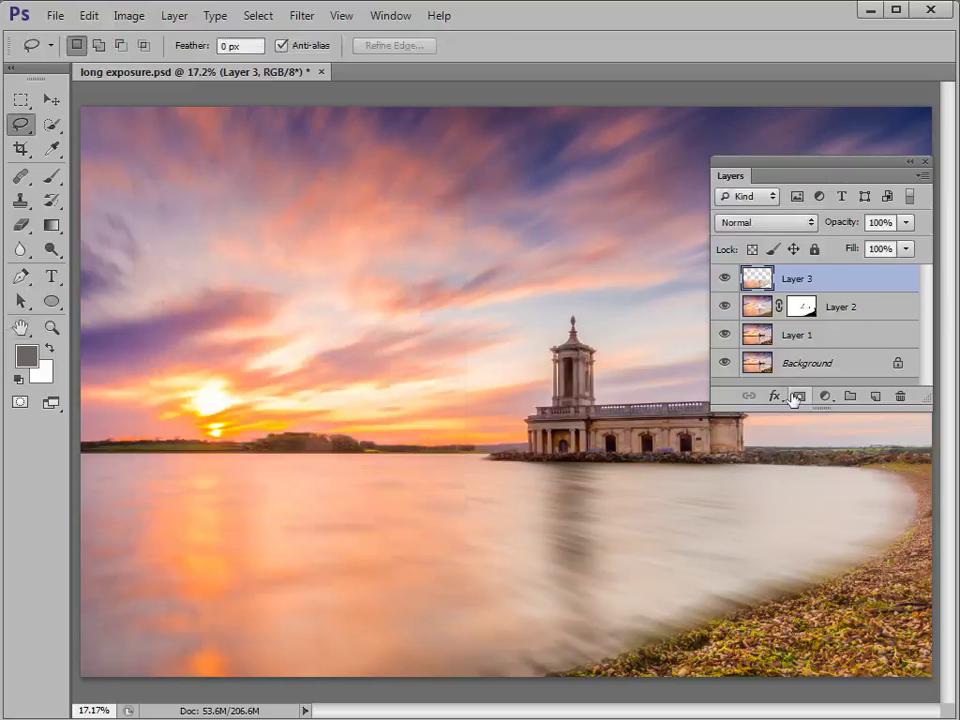
- Compare the blurred result with the original photo by temporarily hiding the three layers above the Background
left_click_drag(725, 338, 724, 280)
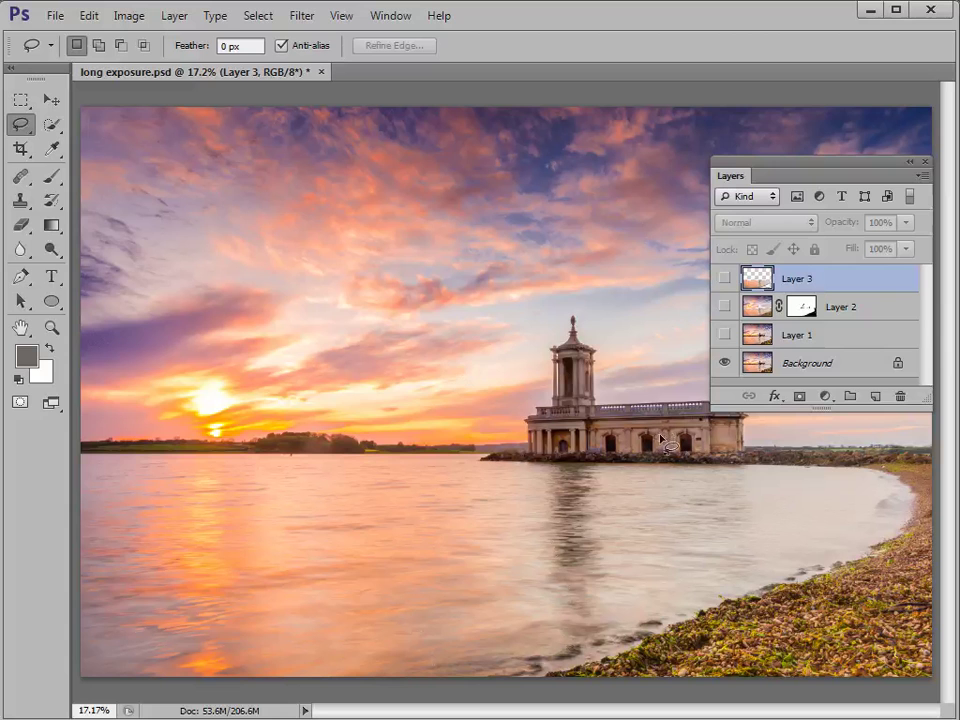
left_click_drag(726, 335, 724, 279)
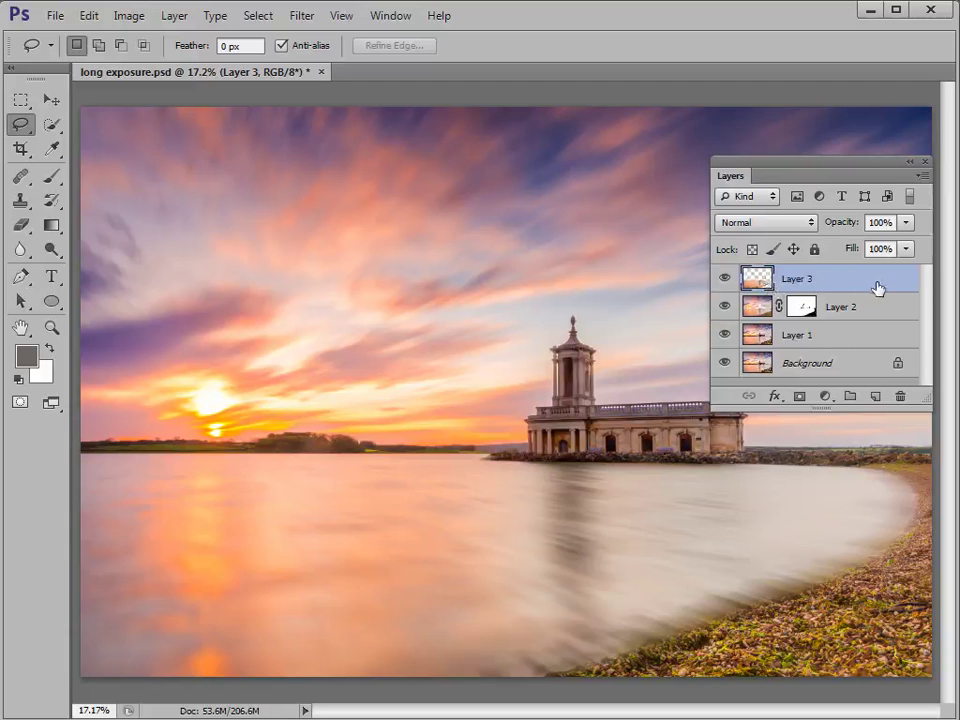
- Add a mask to Layer 3 and paint black with a 250 px brush at 40% opacity along the shore, the building's base and the horizon
left_click(799, 398)
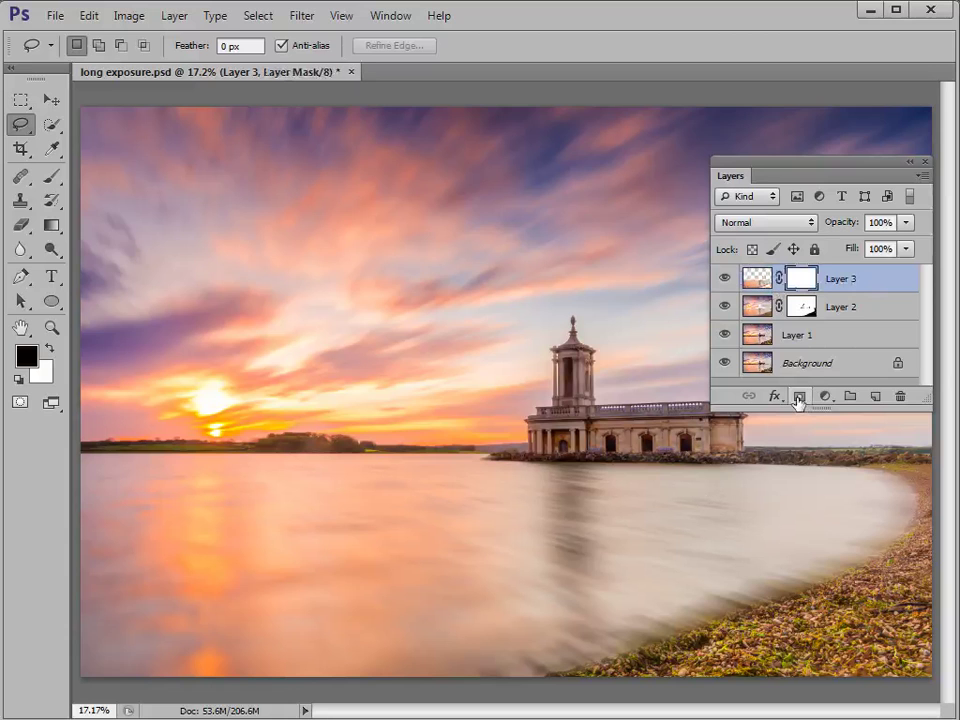
left_click(43, 181)
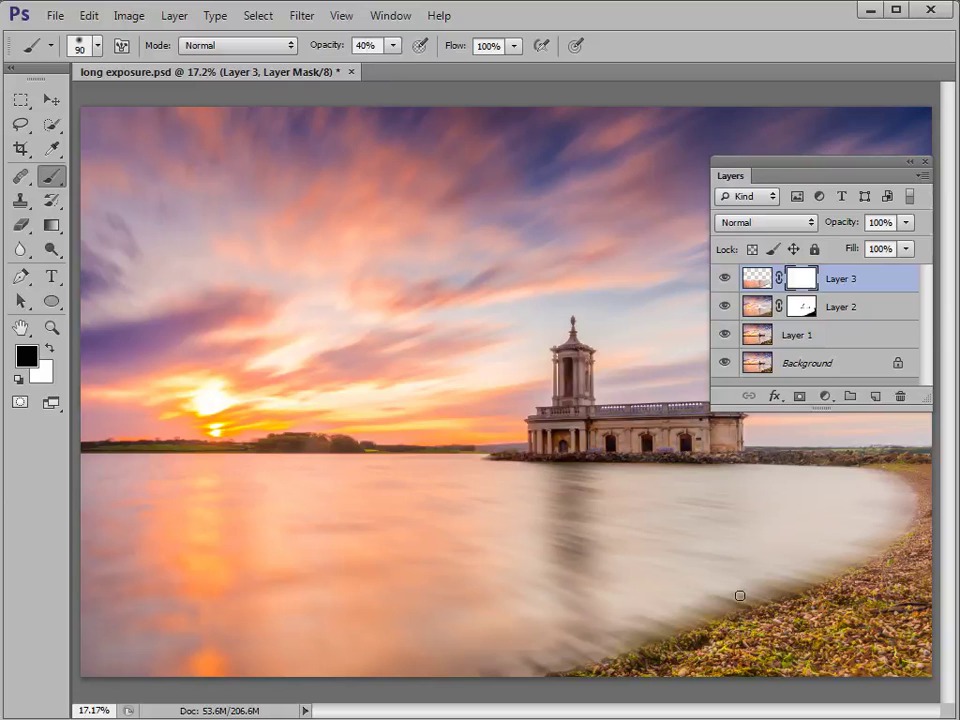
key("bracketright")
key("bracketright")
key("bracketright")
key("bracketright")
key("bracketright")
mouse_move(738, 609)
left_mouse_down()
mouse_move(580, 675)
mouse_move(524, 686)
mouse_move(637, 662)
left_mouse_up()
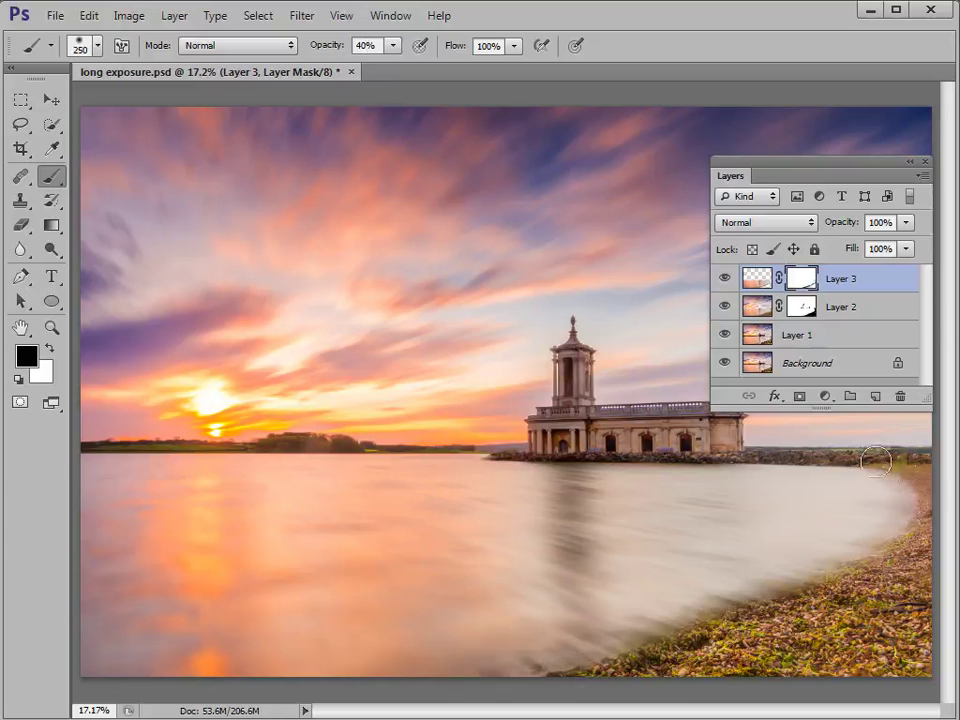
left_click_drag(731, 457, 307, 439)
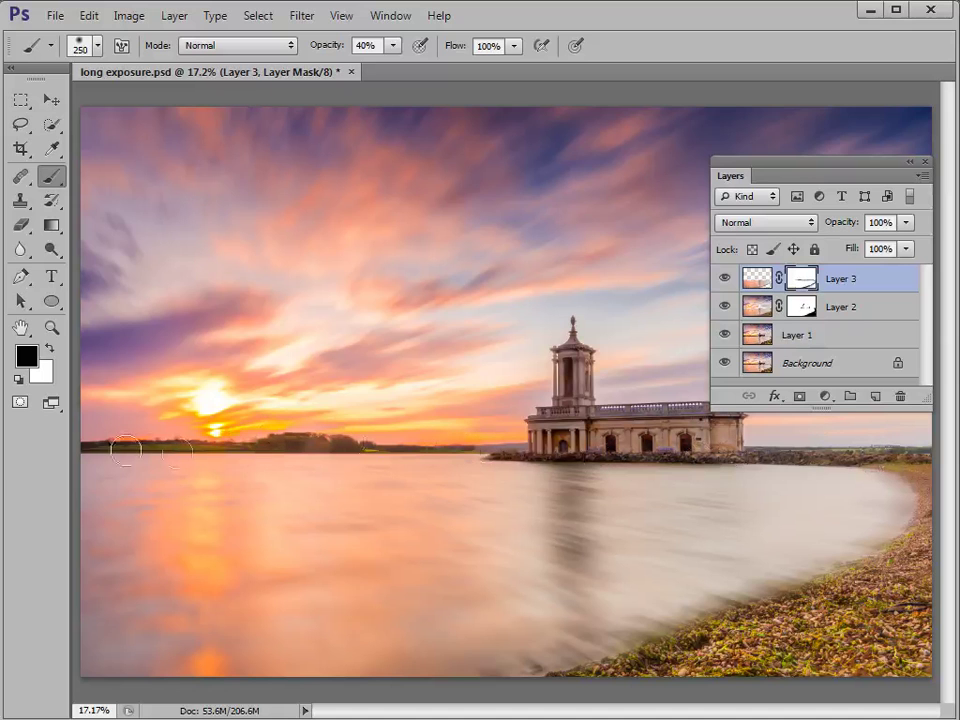
mouse_move(678, 540)
left_mouse_down()
mouse_move(545, 670)
mouse_move(608, 670)
mouse_move(525, 687)
mouse_move(788, 595)
left_mouse_up()
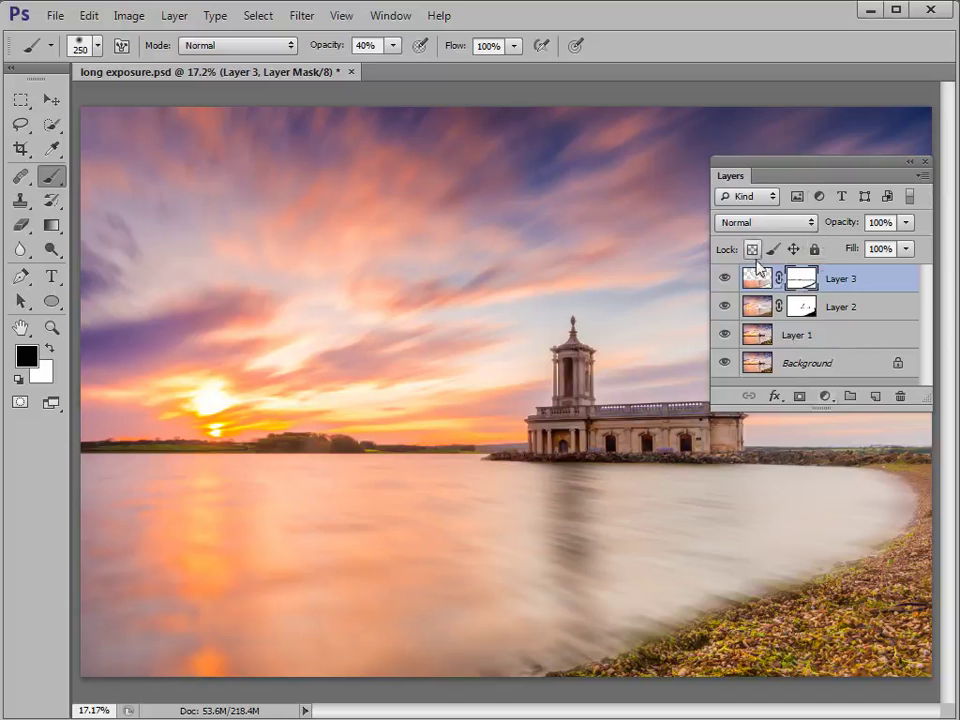
- Flatten the image and duplicate the resulting Background as a new layer in Overlay blend mode
left_click(178, 16)
left_click(236, 630)
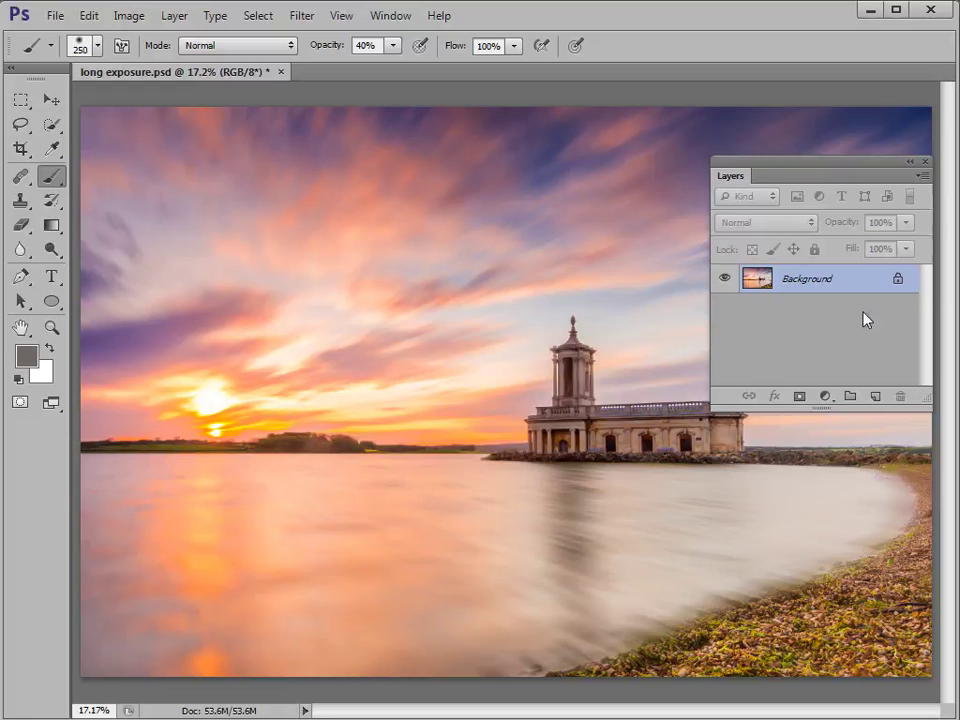
key("ctrl+j")
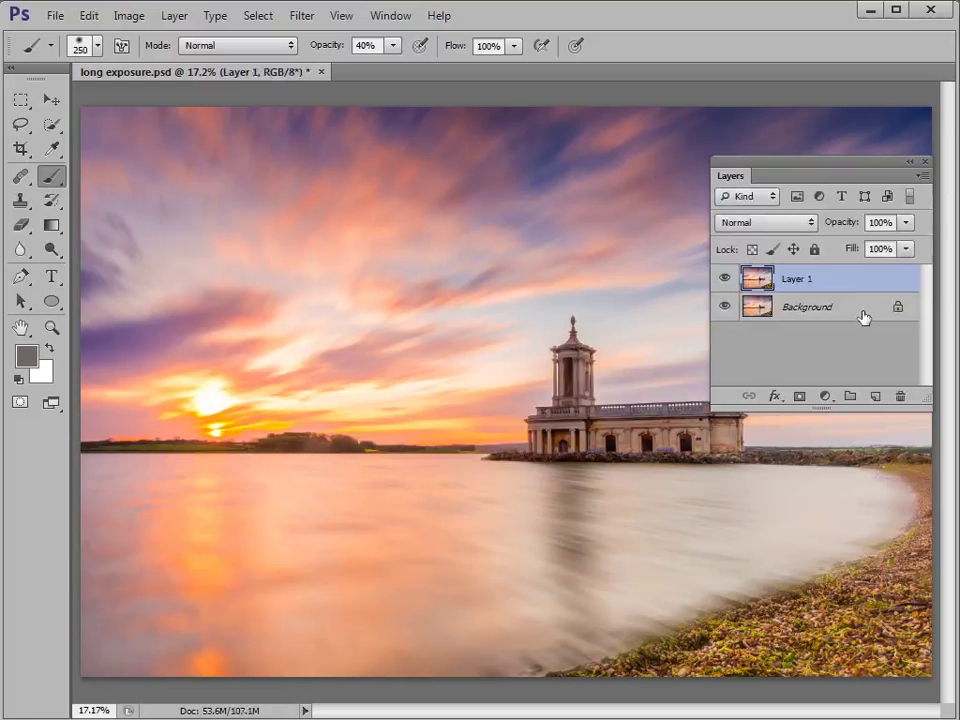
left_click(767, 227)
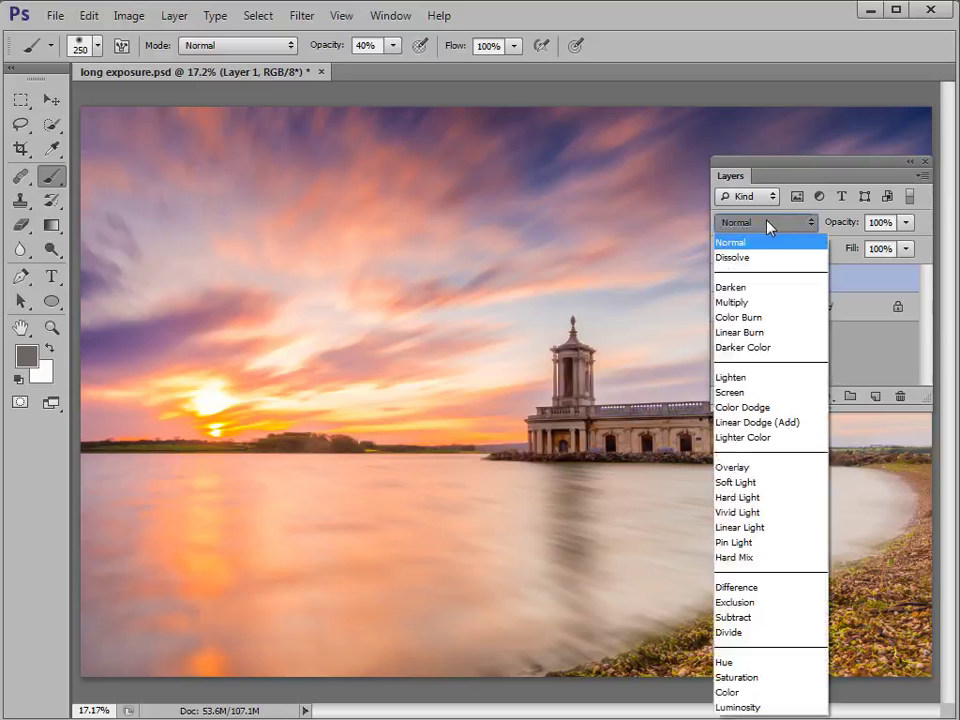
left_click(751, 473)
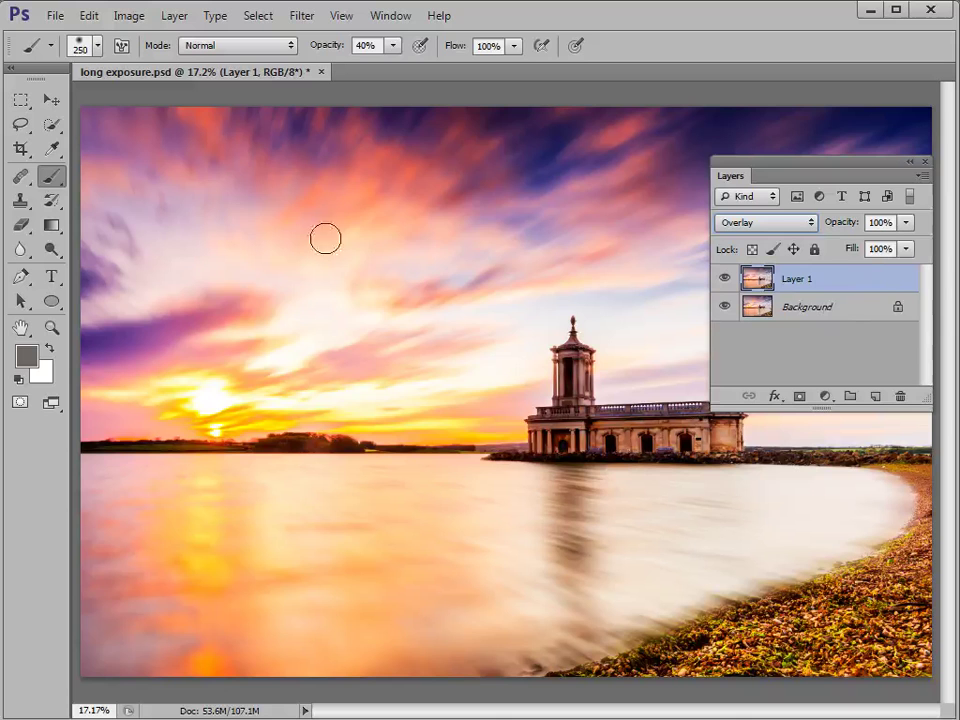
- Sharpen the duplicate layer with a High Pass filter at a 6.8 pixel radius, judging the edges on the building
left_click(302, 16)
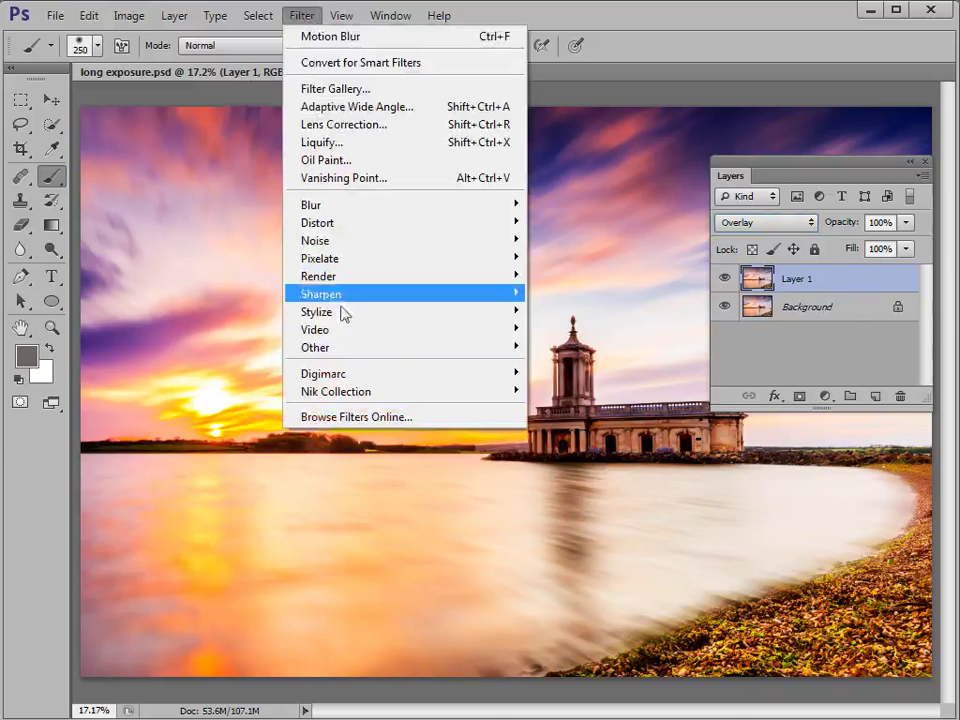
mouse_move(339, 352)
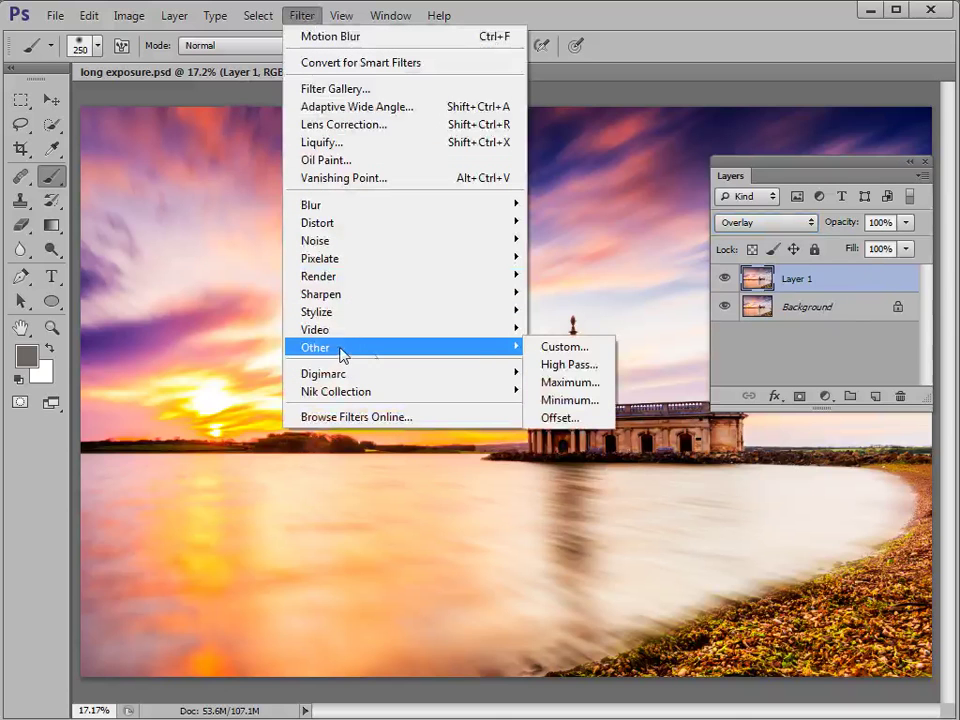
left_click(572, 364)
left_click_drag(738, 107, 199, 326)
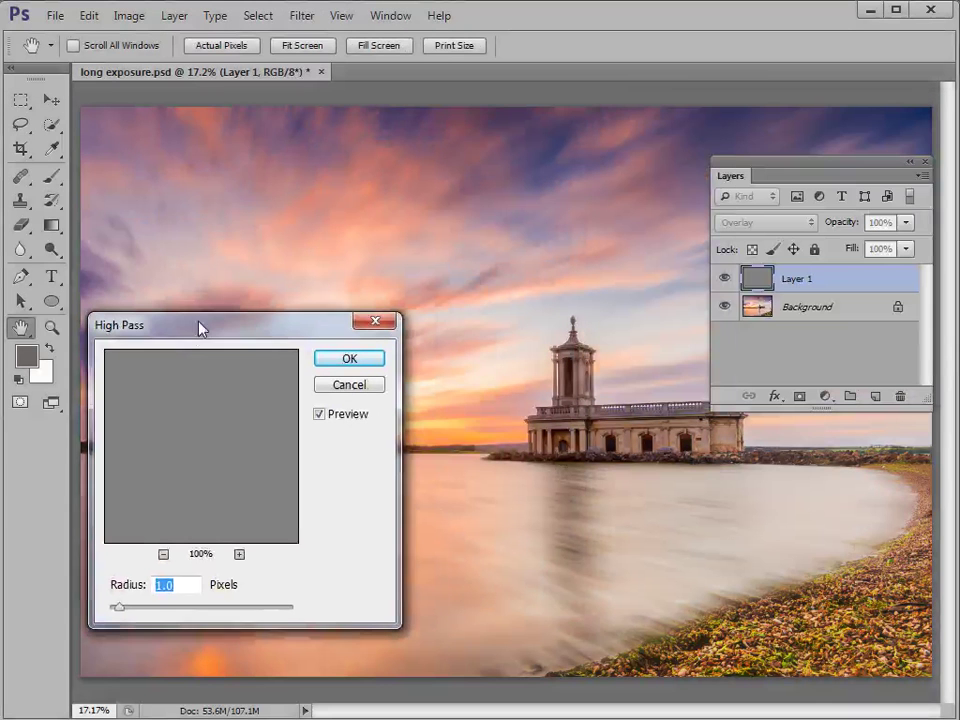
left_click(623, 433)
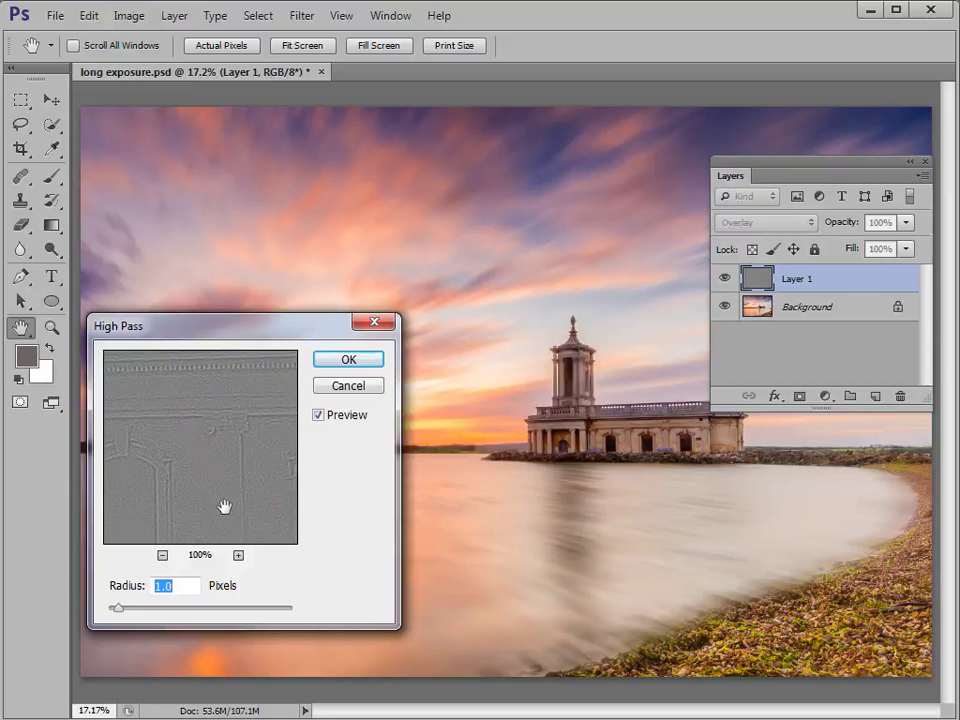
left_click(162, 555)
left_click(162, 555)
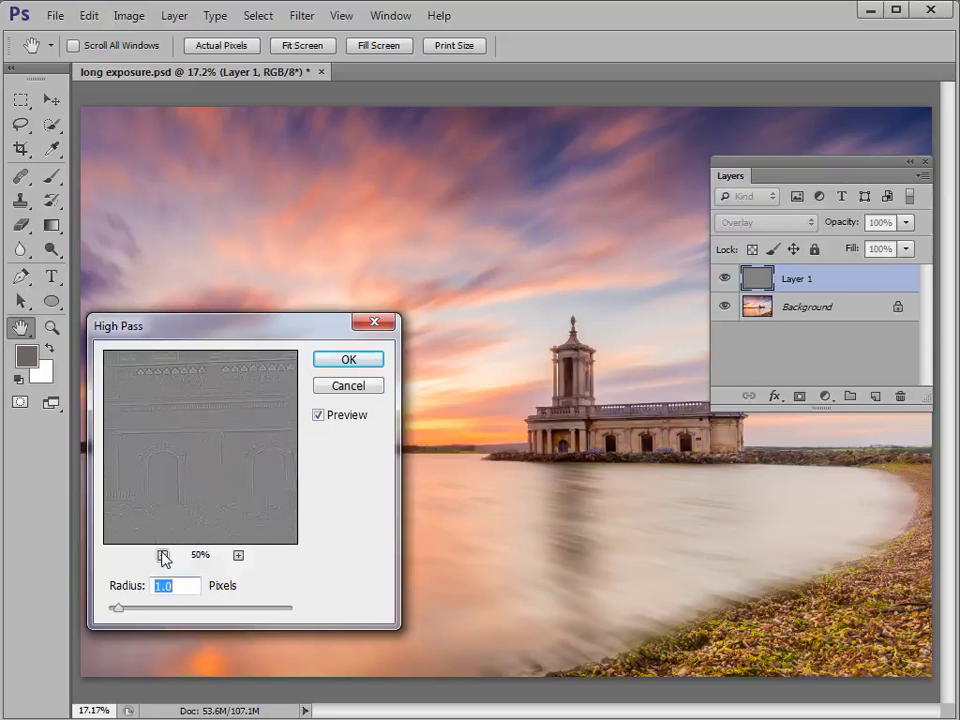
left_click_drag(186, 463, 199, 444)
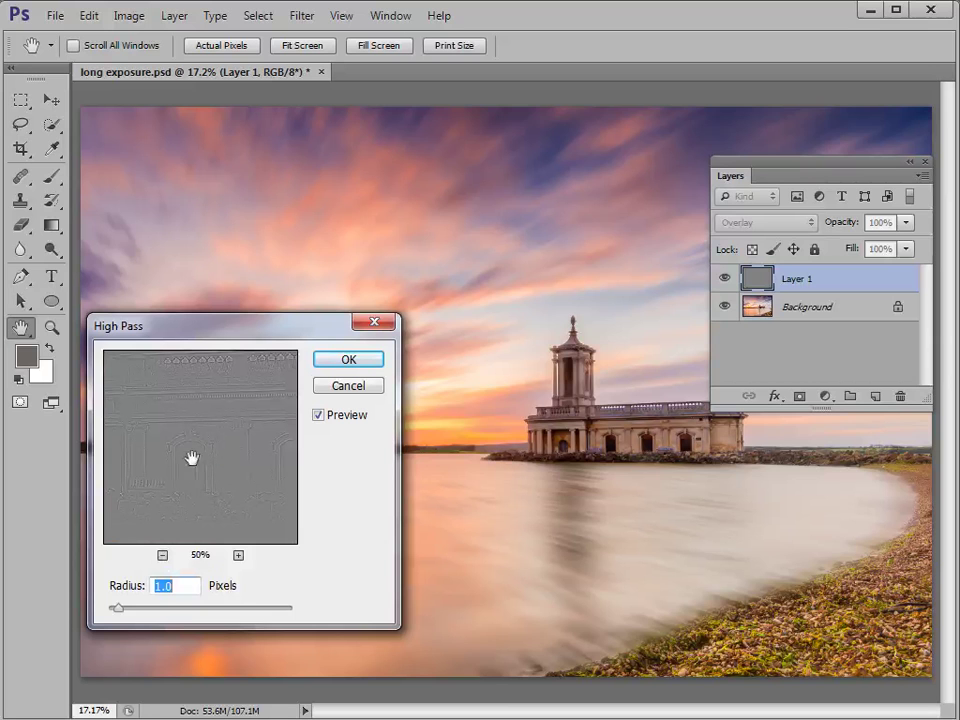
left_click_drag(119, 613, 166, 611)
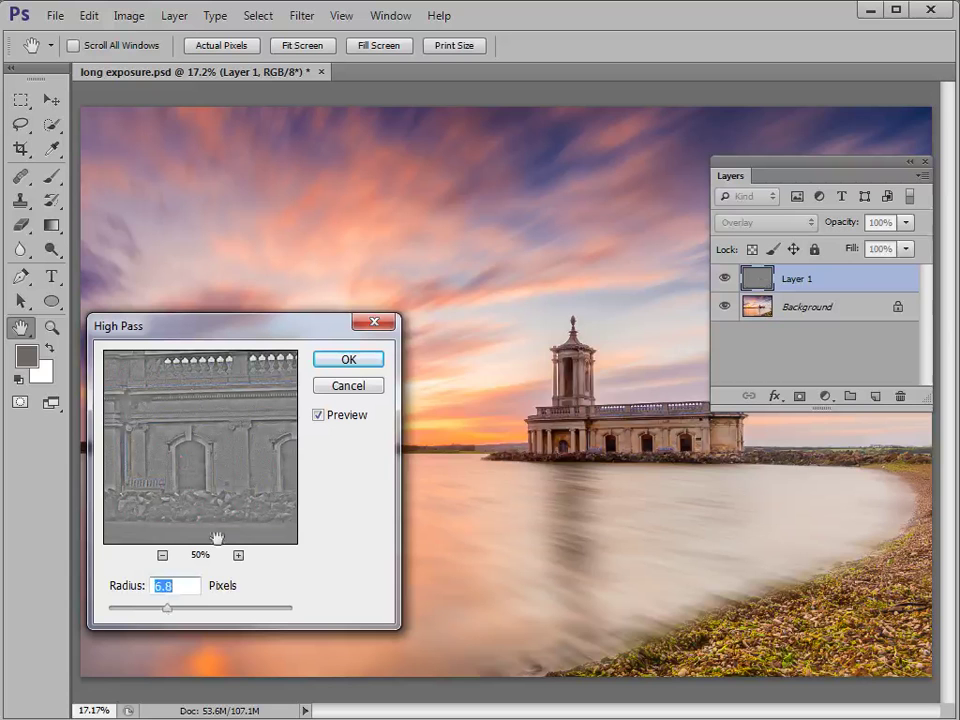
left_click(348, 362)
key("b")
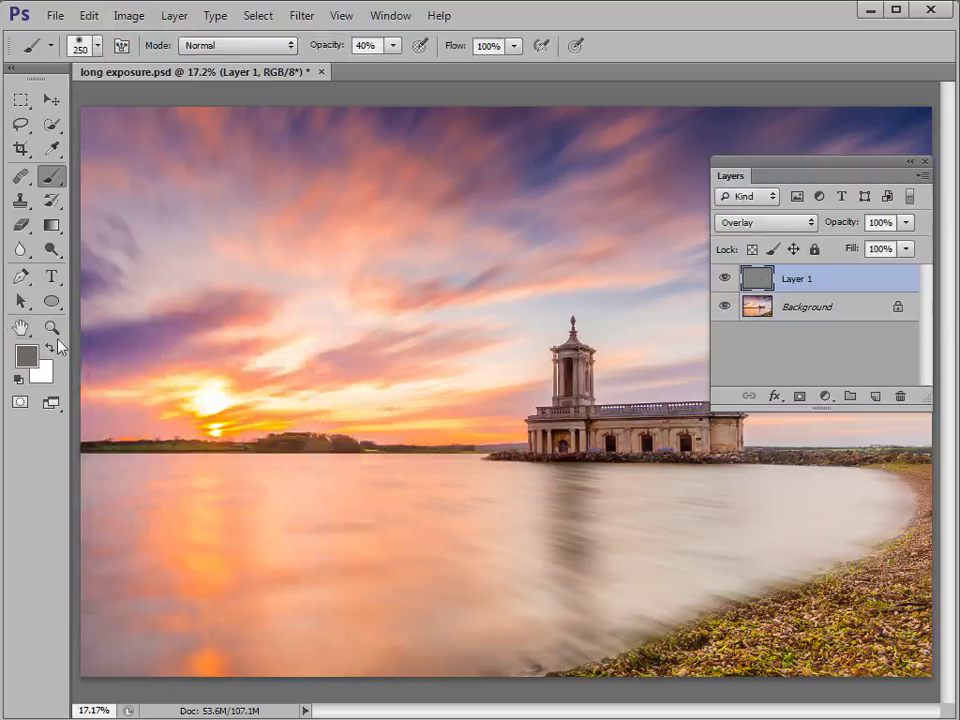
- Compare the building up close with and without the High Pass layer, and reduce that layer's opacity to 69%
left_click(53, 331)
left_click_drag(512, 358, 633, 476)
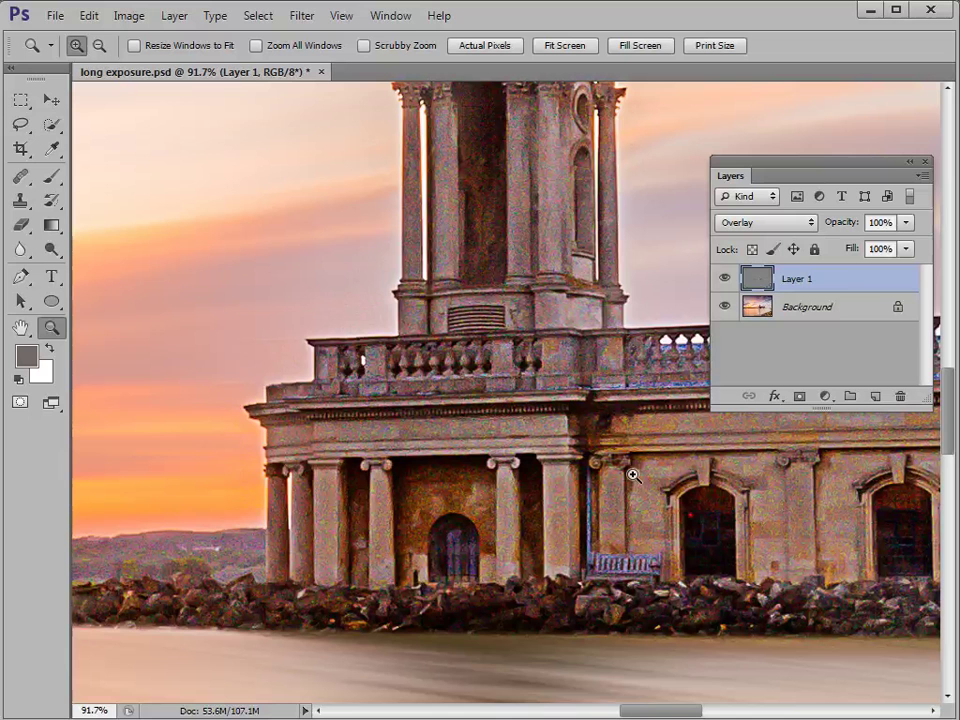
left_click(725, 280)
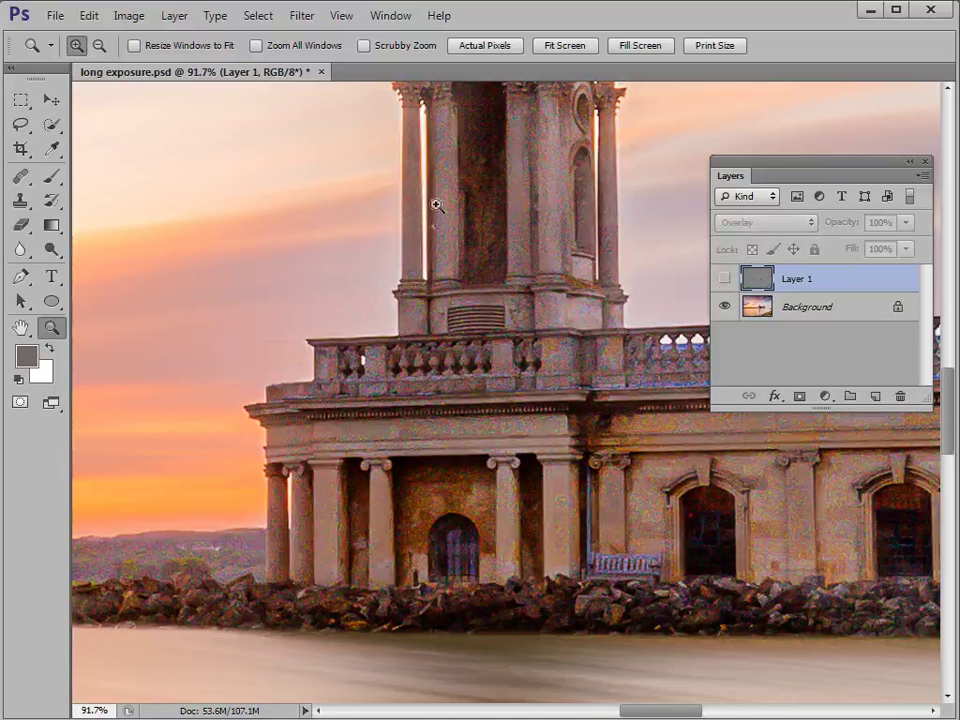
left_click(724, 280)
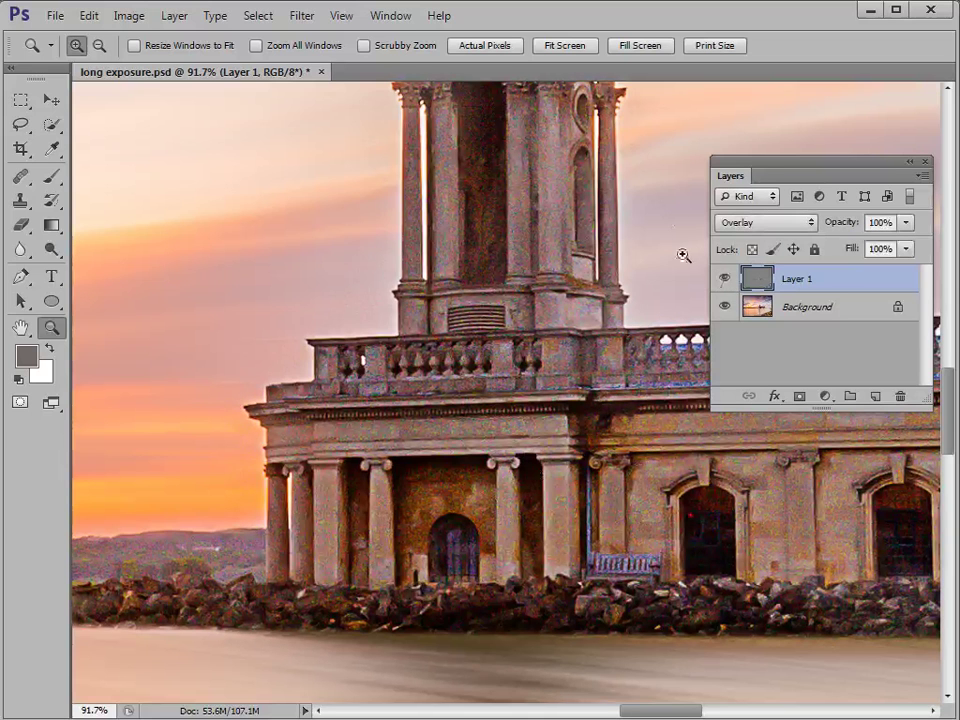
left_click(905, 222)
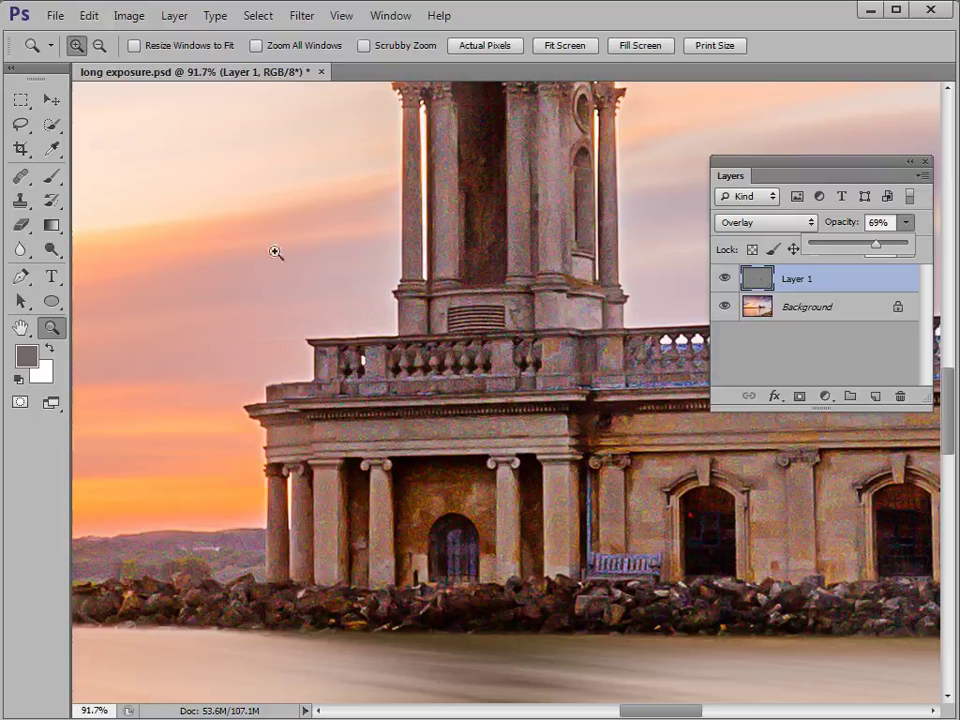
double_click(20, 330)
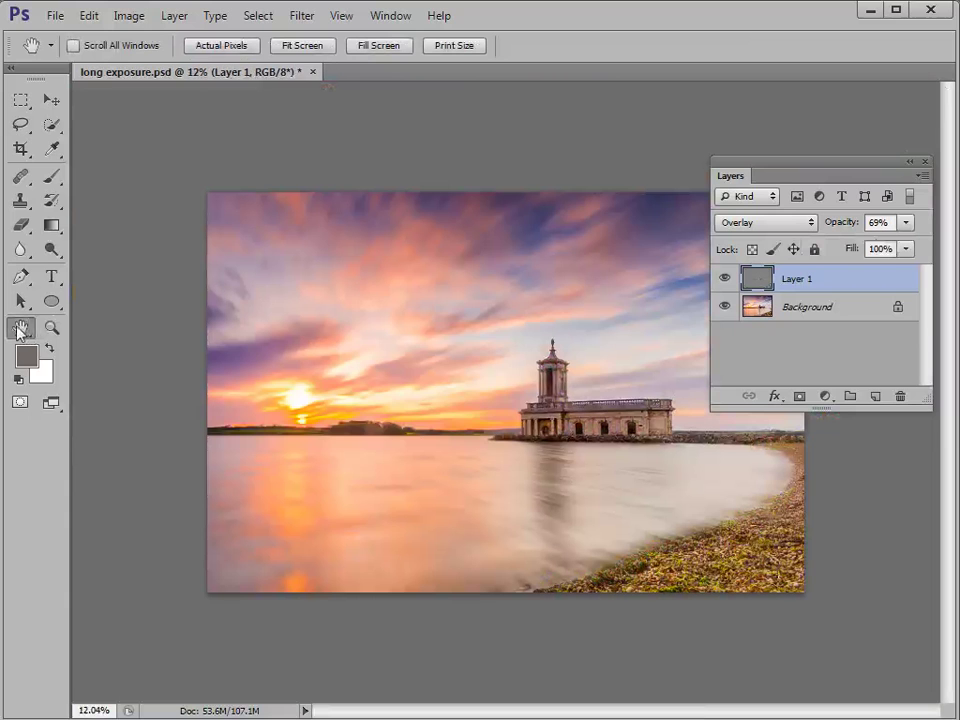
- Add a mask to the High Pass layer and set the brush to 800 px at 100% opacity
left_click_drag(814, 165, 818, 98)
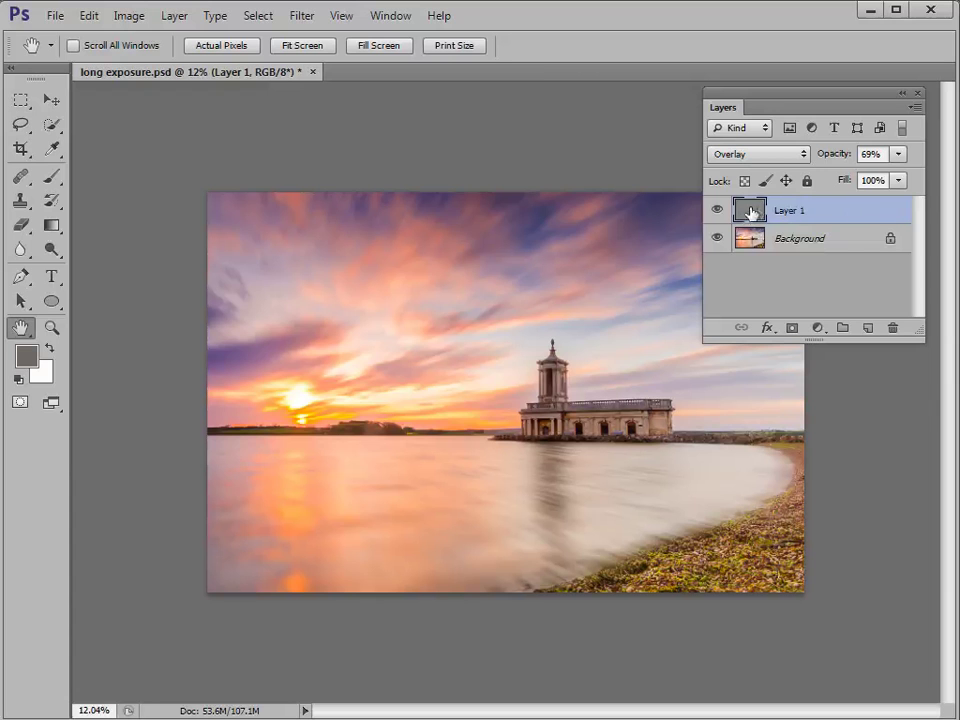
left_click(791, 329)
left_click(52, 177)
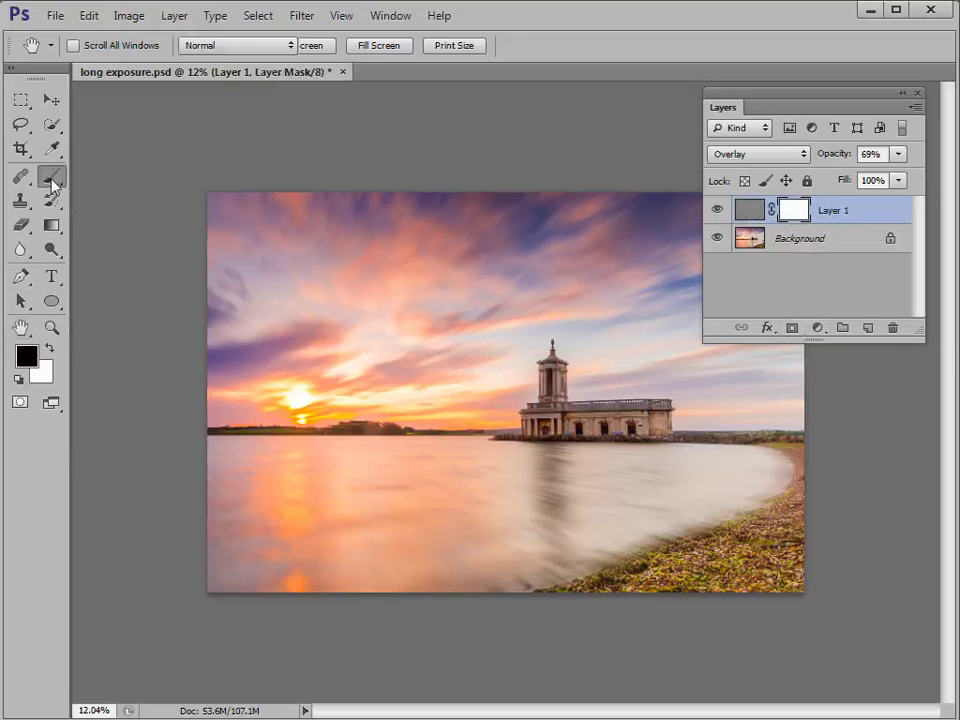
key("bracketright")
key("bracketright")
key("bracketright")
key("bracketright")
key("bracketright")
key("bracketright")
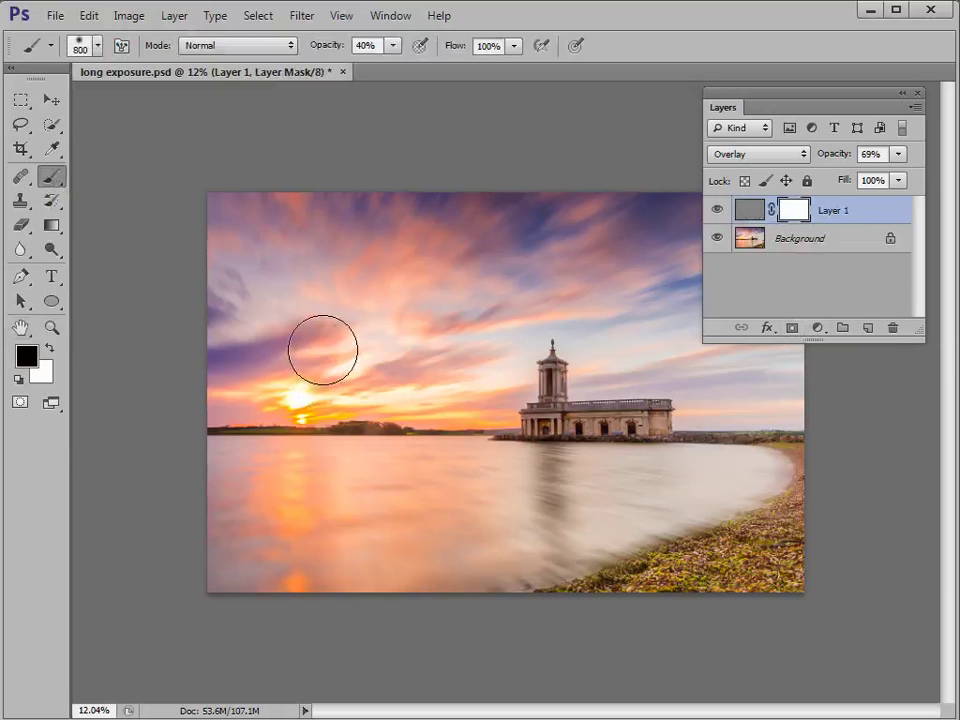
left_click(393, 45)
left_click_drag(392, 68, 480, 81)
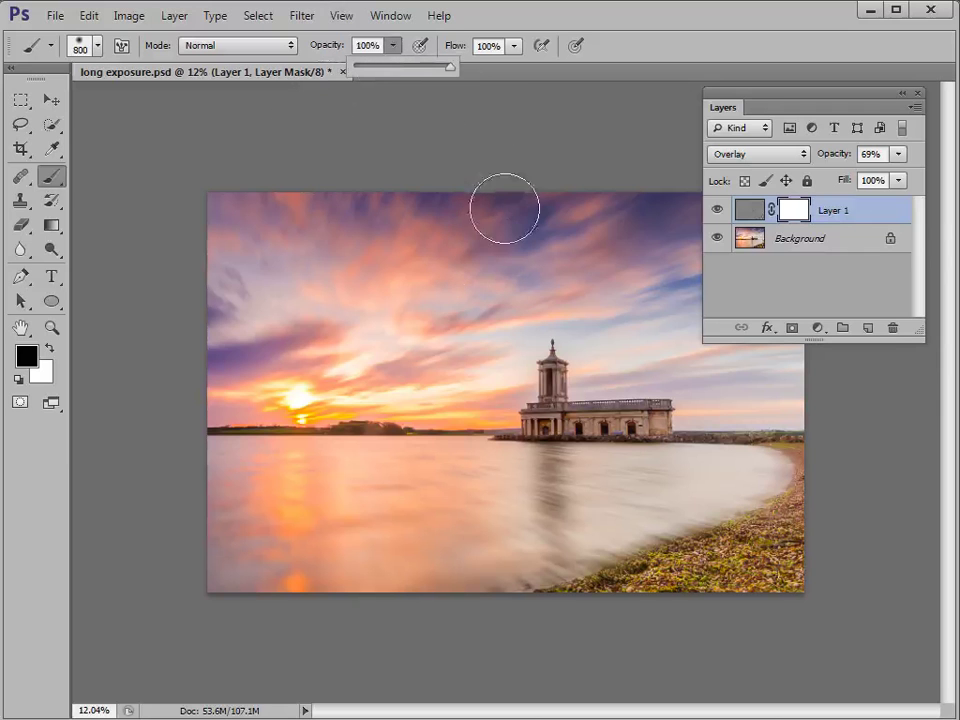
- Paint black on the High Pass layer's mask over the sky and water, keeping the building, horizon and shore sharpened
left_click(470, 200)
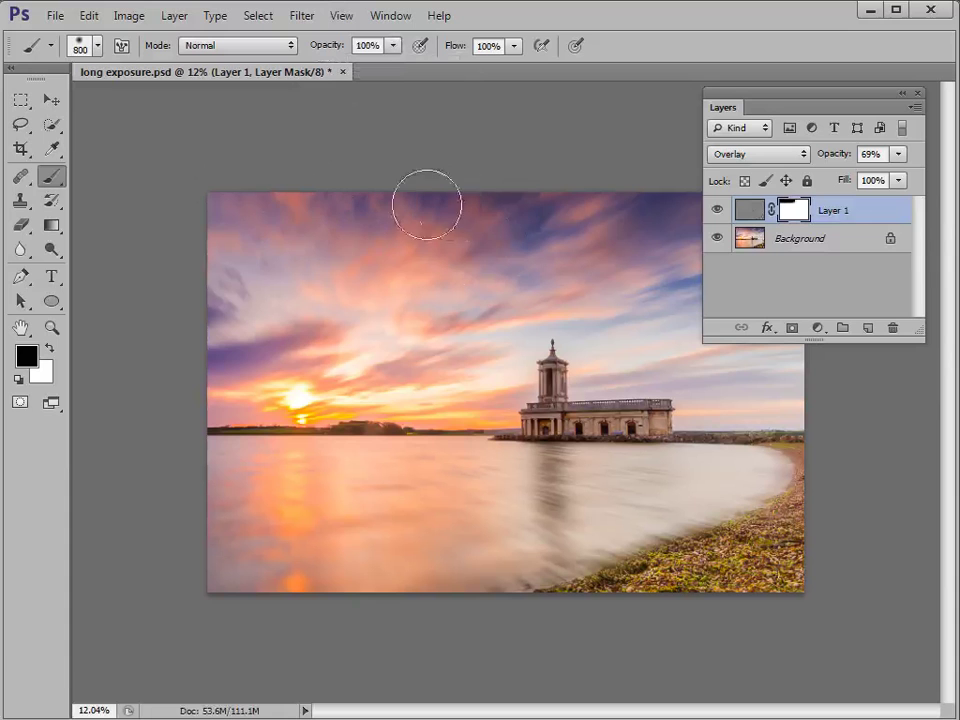
mouse_move(767, 93)
left_mouse_down()
mouse_move(857, 268)
mouse_move(882, 413)
left_mouse_up()
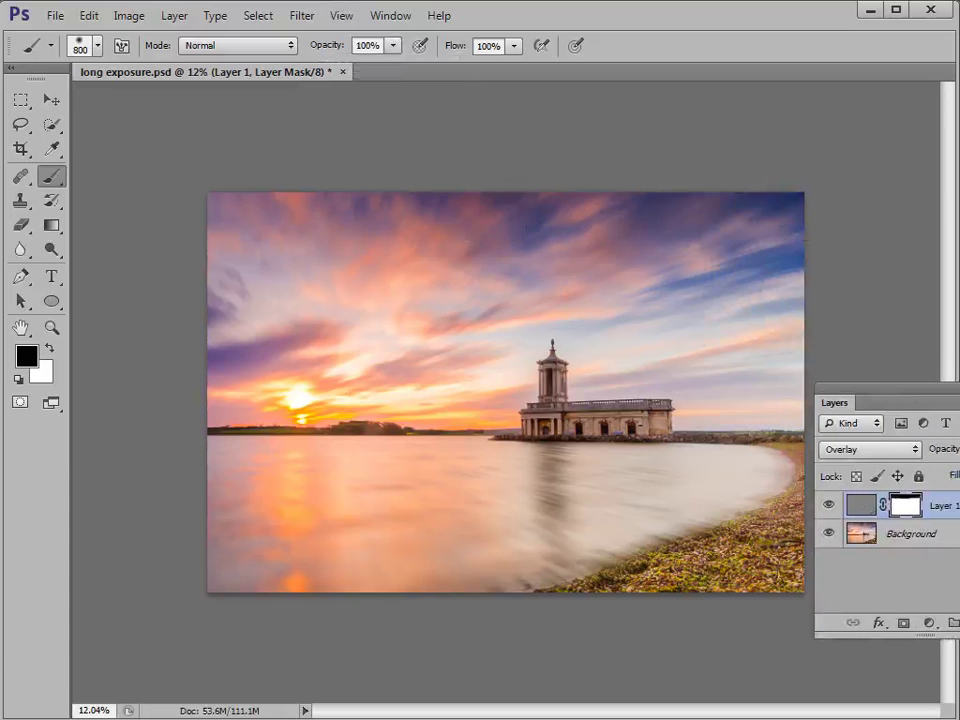
left_click_drag(911, 392, 782, 366)
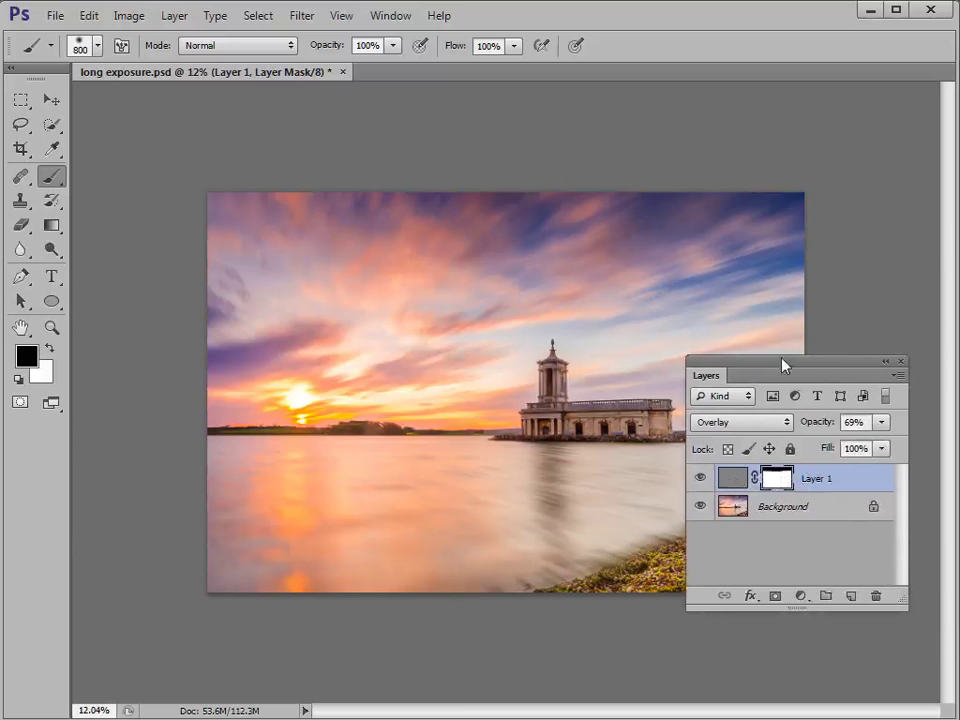
left_click_drag(783, 365, 955, 343)
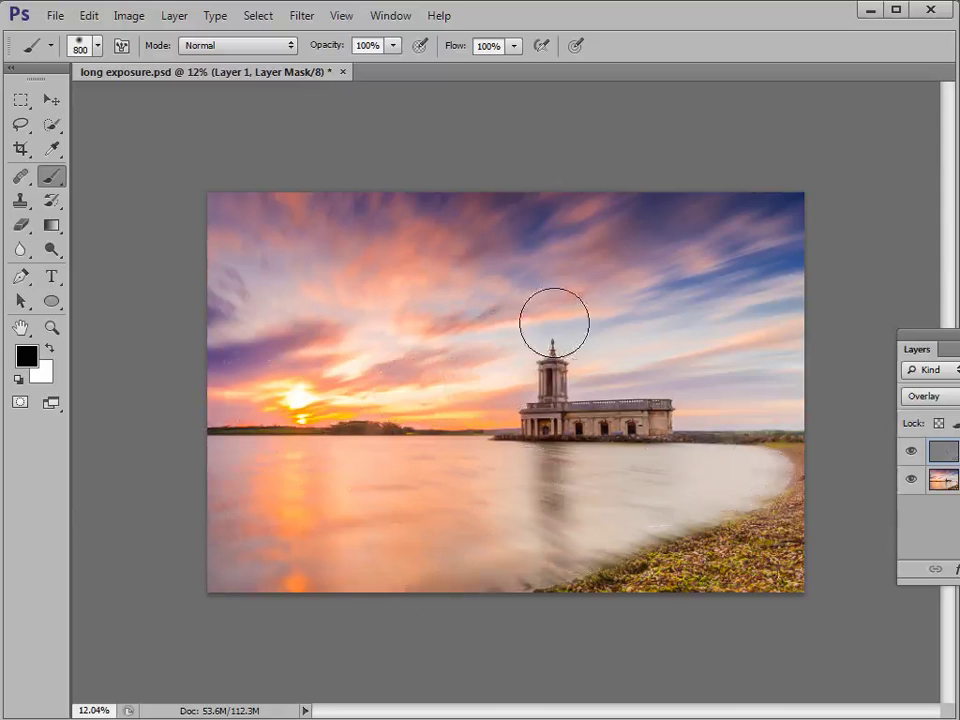
mouse_move(798, 393)
left_mouse_down()
mouse_move(802, 255)
mouse_move(683, 310)
mouse_move(699, 274)
left_mouse_up()
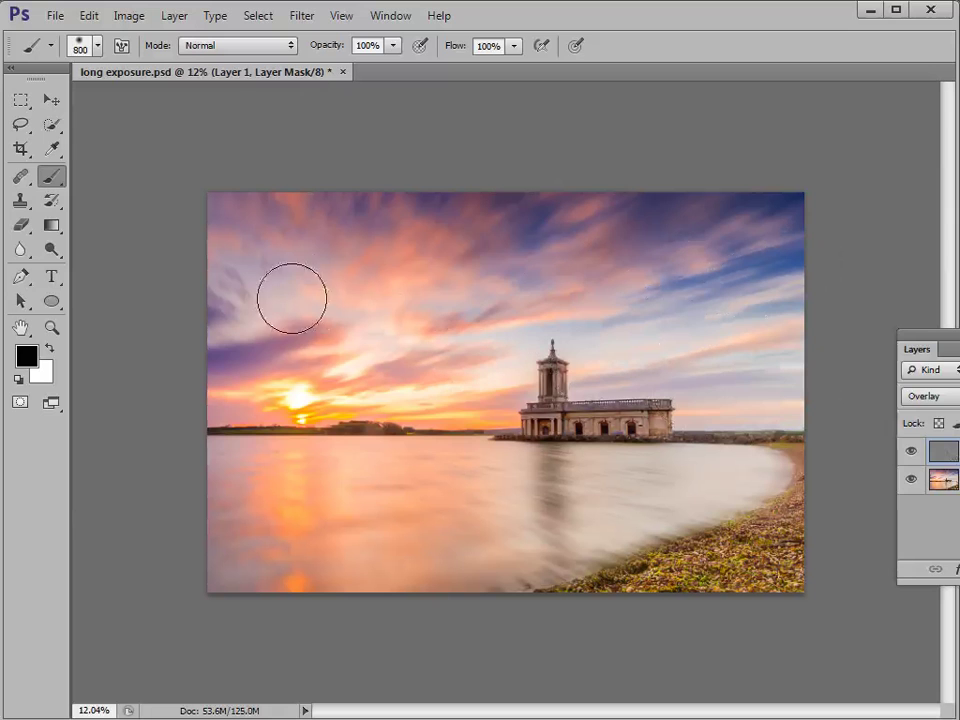
left_click_drag(935, 333, 818, 283)
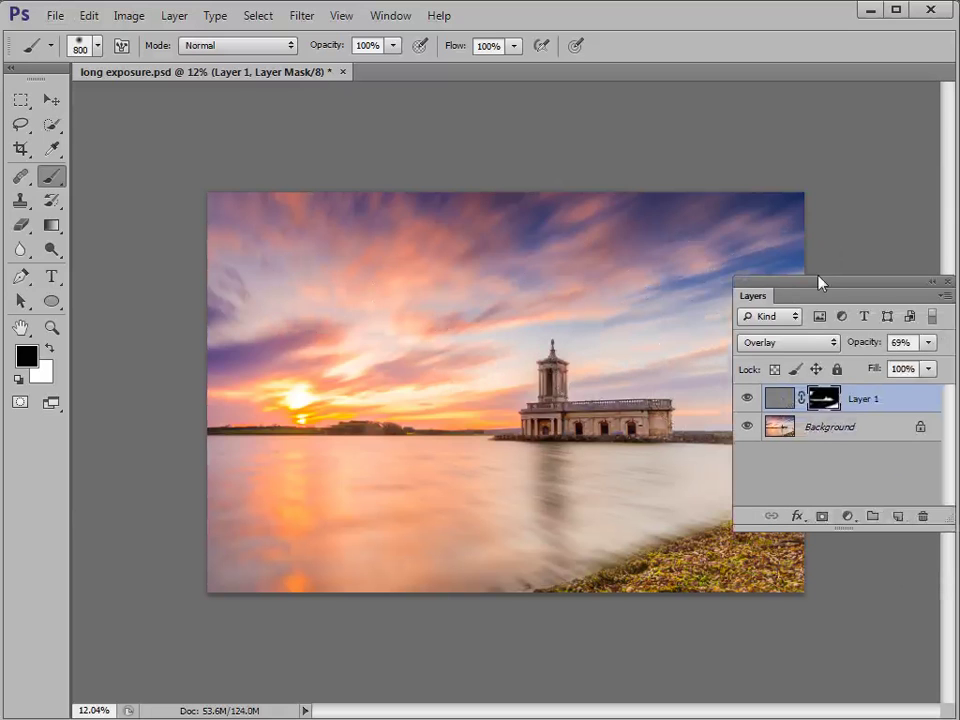
- Display the layer mask on its own, paint the leftover light patches in the sky and water black, and return to the image
left_click(824, 402, "alt")
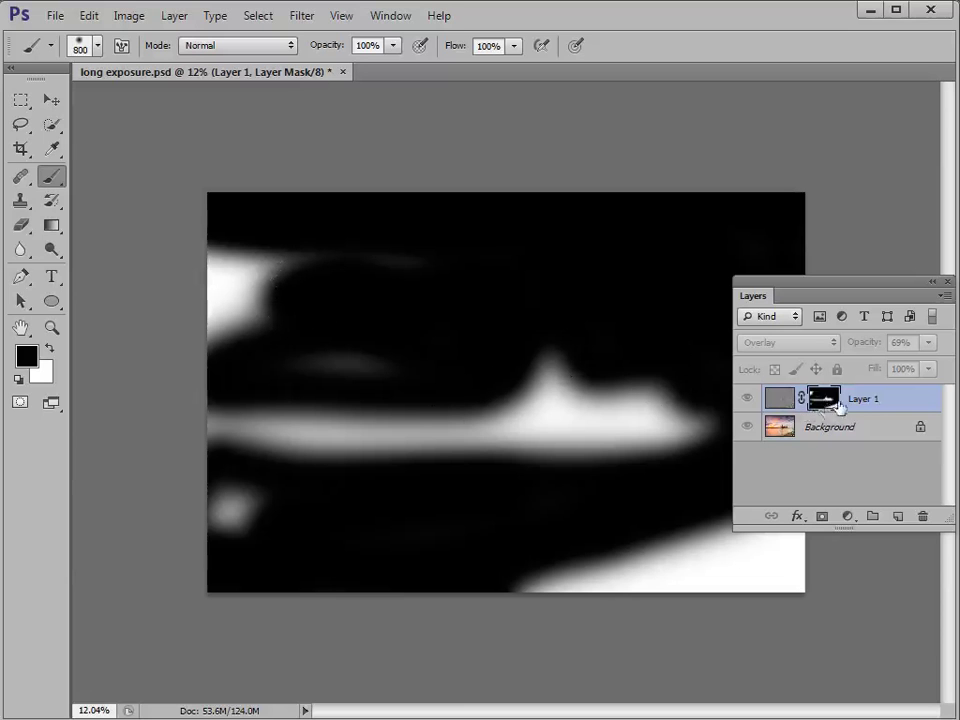
mouse_move(454, 285)
left_mouse_down()
mouse_move(220, 269)
mouse_move(211, 260)
mouse_move(188, 316)
mouse_move(247, 341)
mouse_move(284, 334)
mouse_move(219, 316)
mouse_move(266, 524)
mouse_move(226, 501)
left_mouse_up()
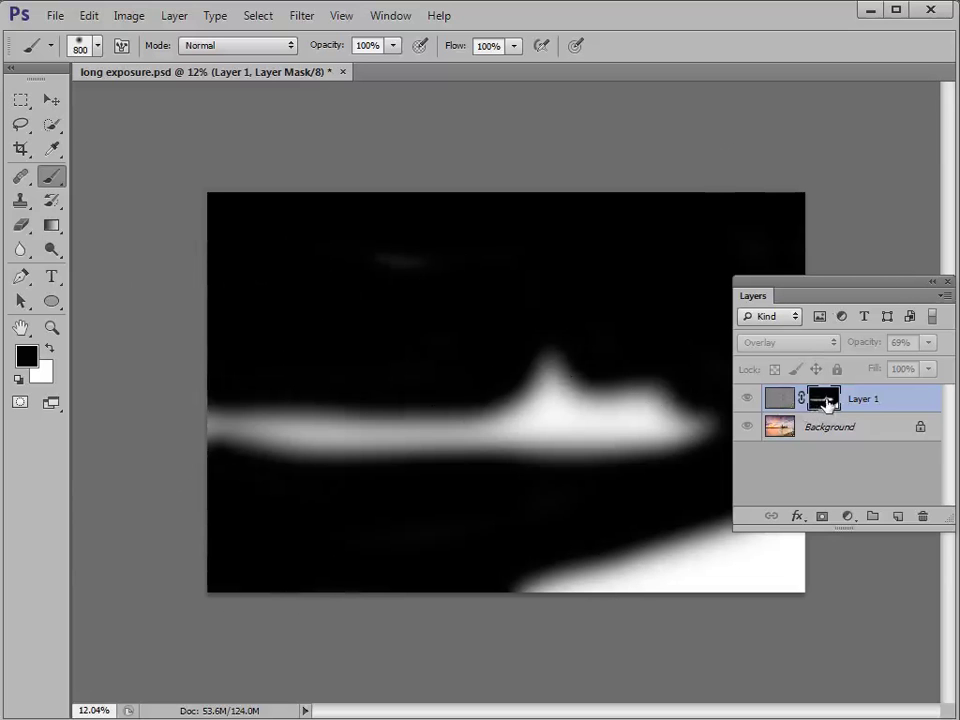
left_click(826, 401, "alt")
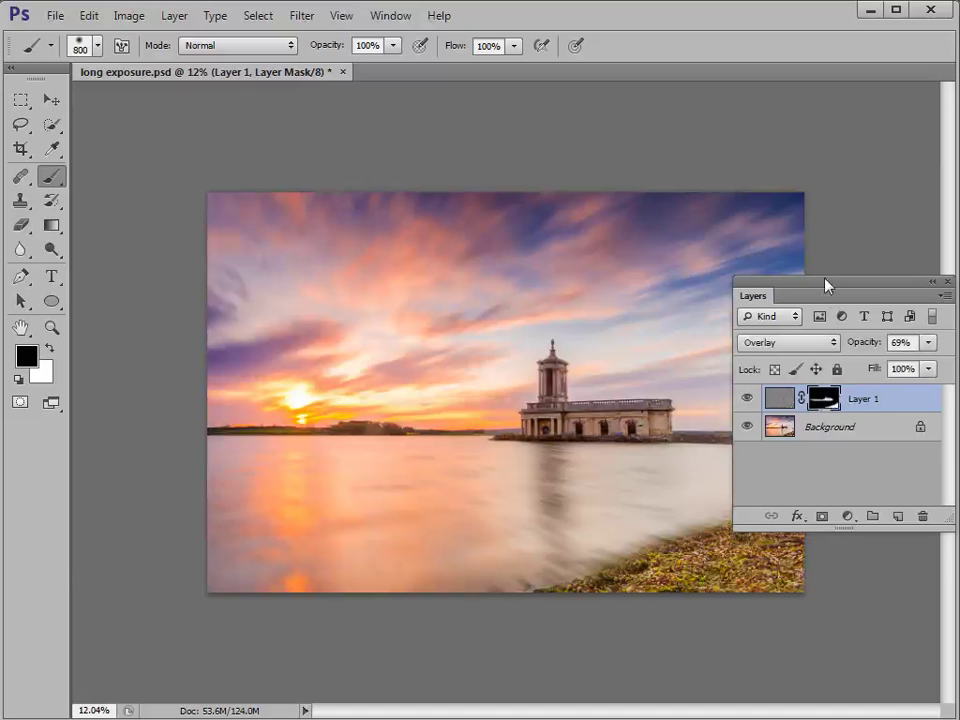
- Refine the mask in the sky around the building's outline with a 200 px black brush at 40% opacity
left_click(52, 327)
left_click_drag(480, 296, 713, 487)
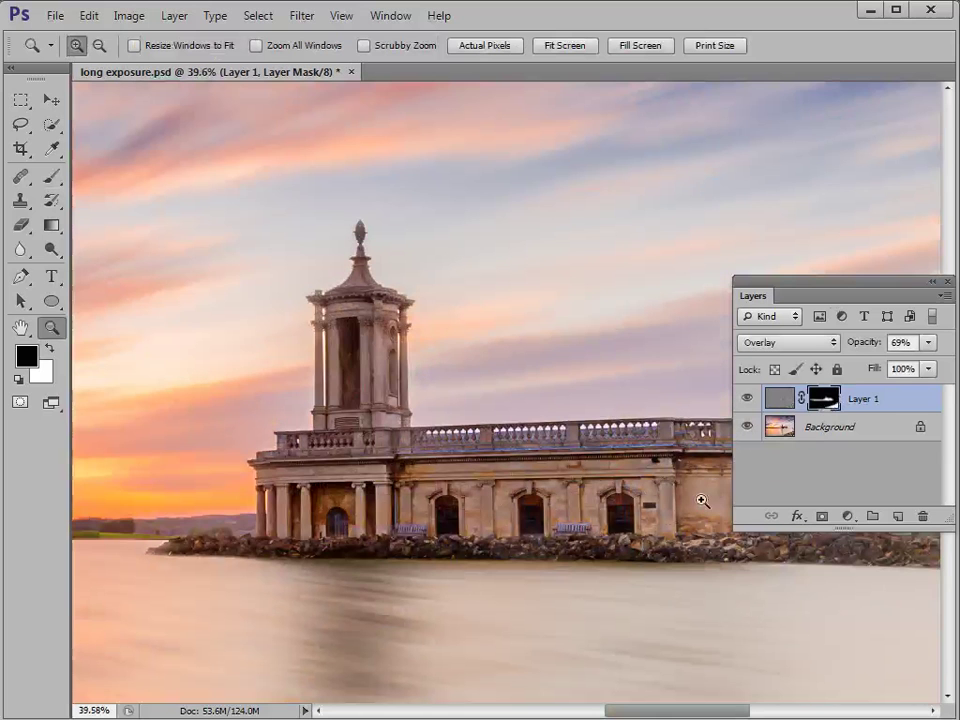
left_click(51, 176)
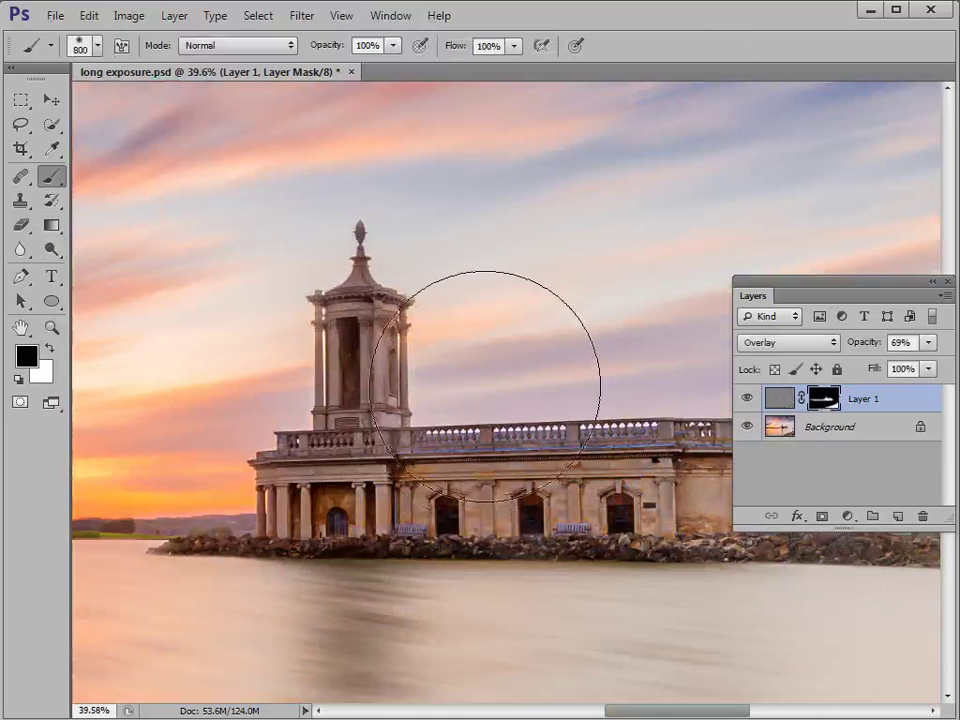
key("bracketleft")
key("bracketleft")
key("bracketleft")
key("bracketleft")
key("bracketleft")
key("bracketleft")
key("bracketleft")
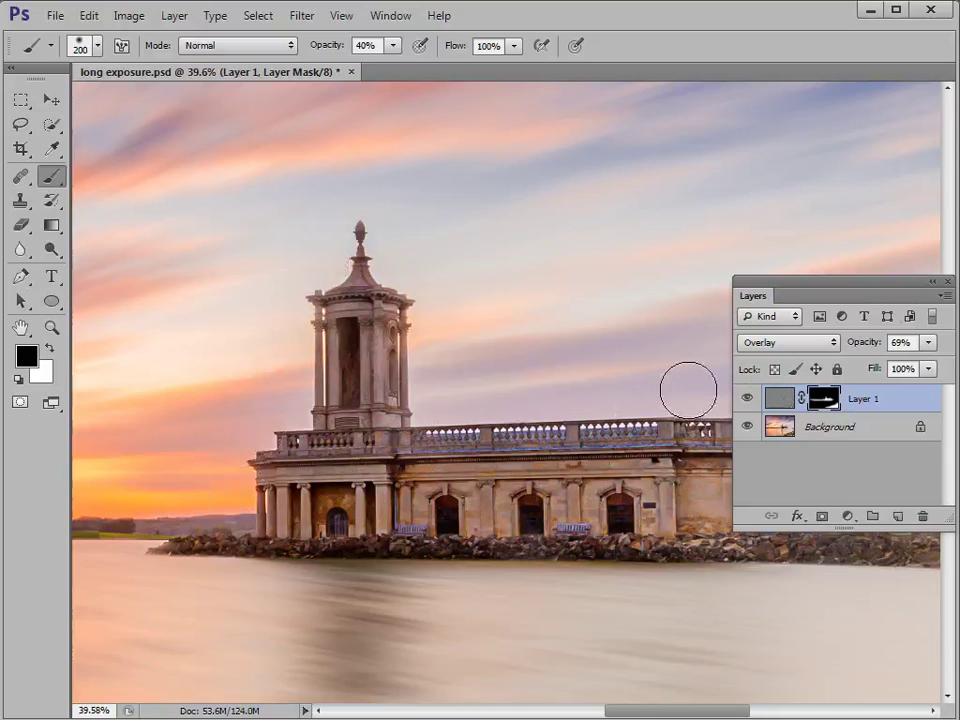
left_click_drag(857, 280, 772, 112)
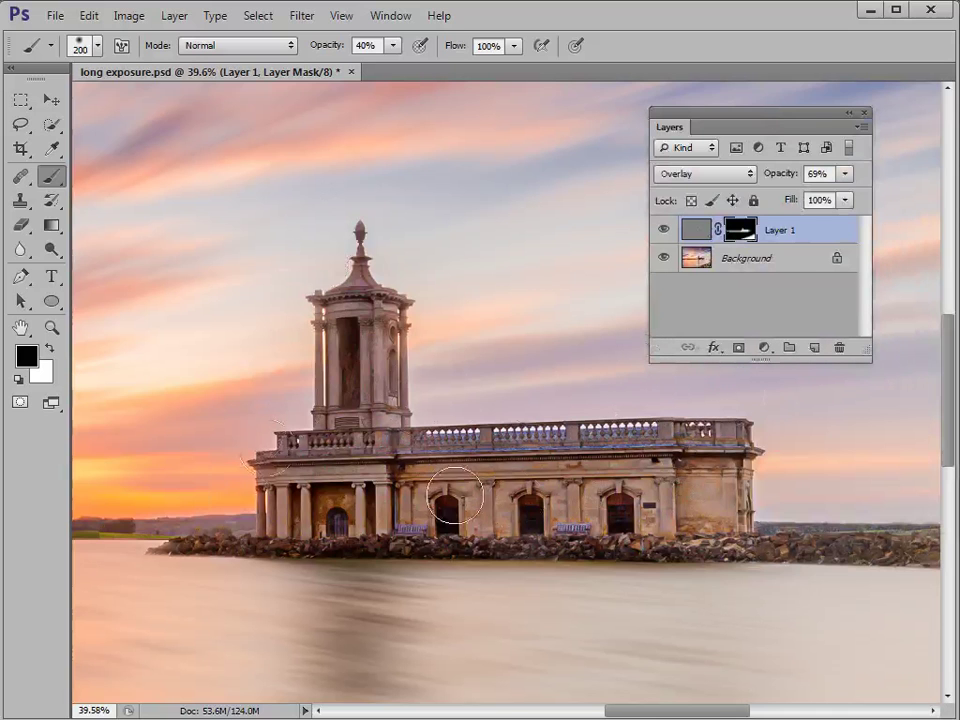
- Compare the building's detail up close with the masked High Pass layer shown and hidden
left_click(50, 328)
left_click(350, 410)
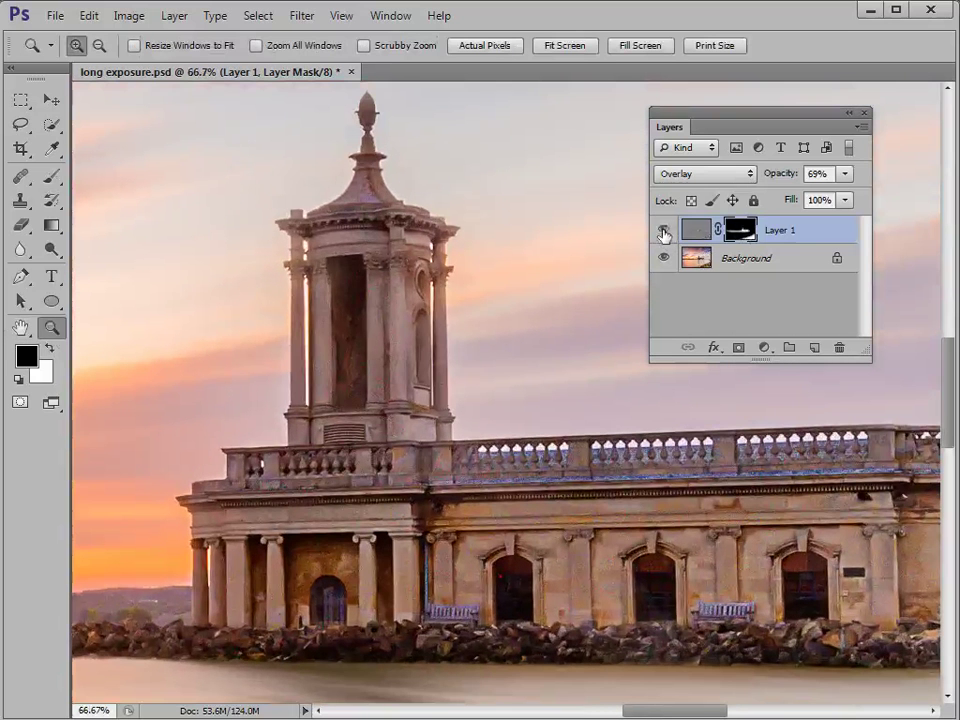
left_click(663, 232)
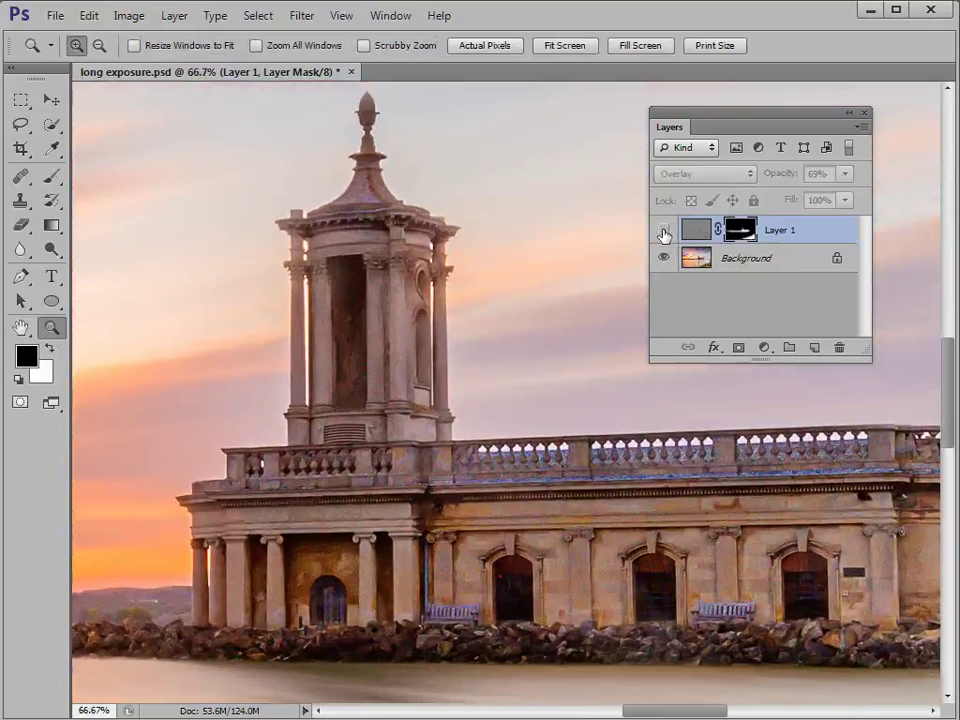